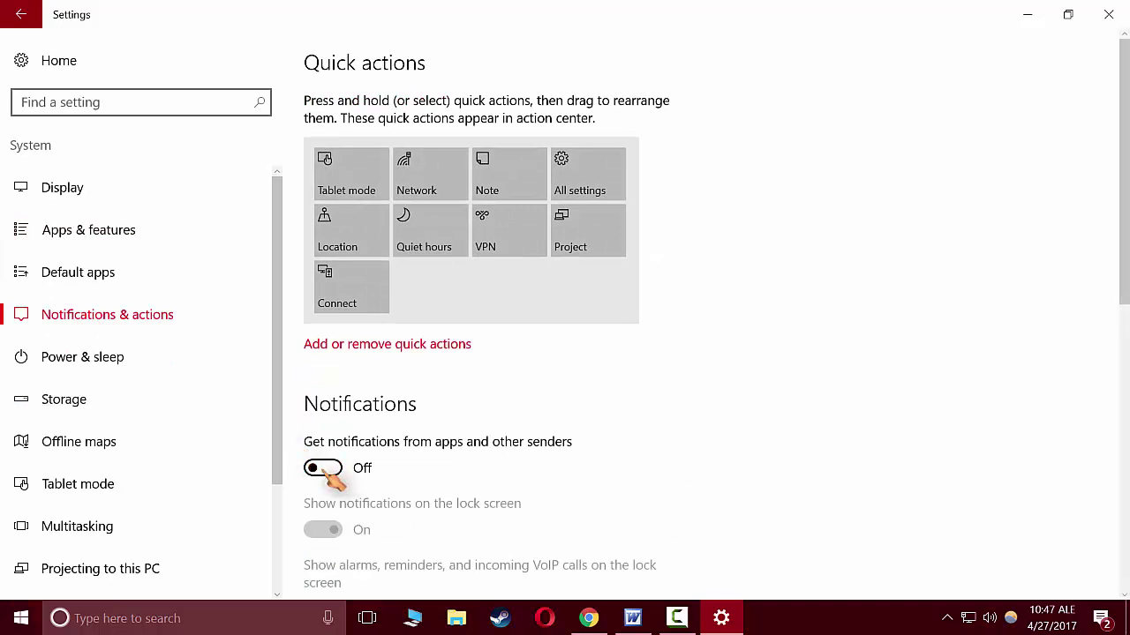
Review the system notification toggles and the Offline maps options for metered connections and automatic map updates.
{"action": "scroll", "coordinate": [361, 479], "scroll_direction": "down", "scroll_amount": 5}
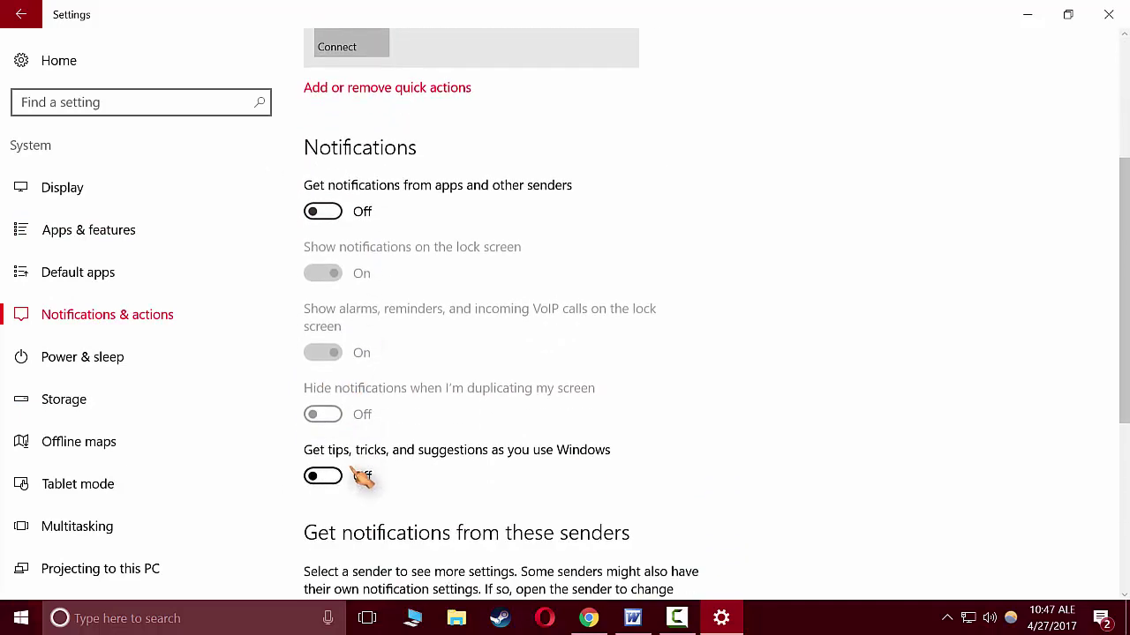
{"action": "scroll", "coordinate": [406, 475], "scroll_direction": "down", "scroll_amount": 2}
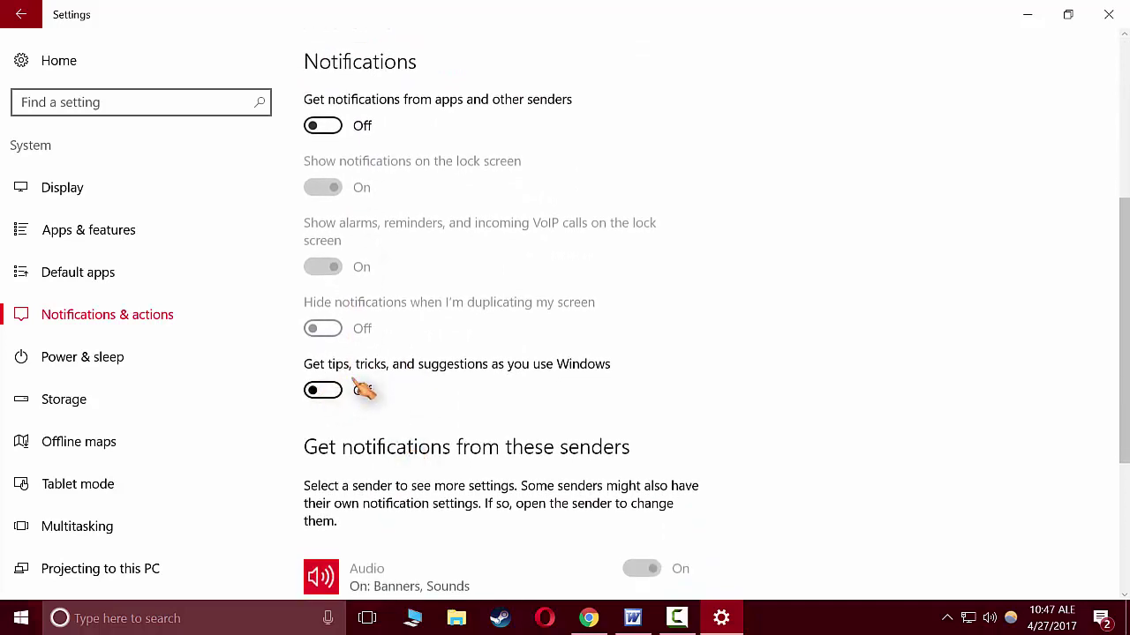
{"action": "left_click", "coordinate": [67, 444]}
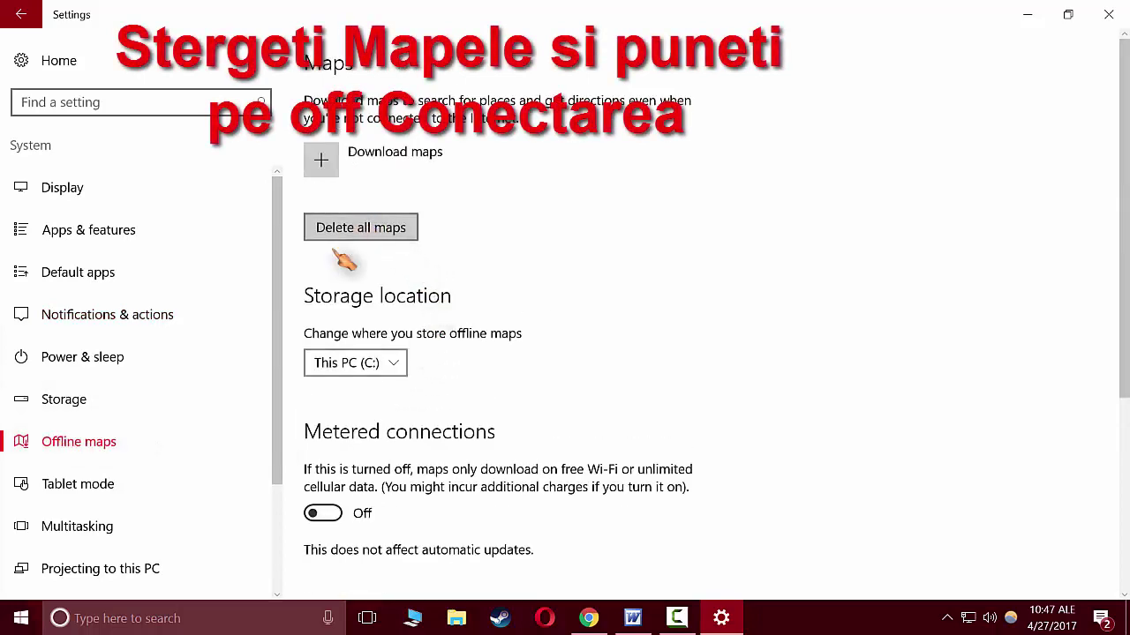
{"action": "scroll", "coordinate": [381, 450], "scroll_direction": "down", "scroll_amount": 2}
{"action": "scroll", "coordinate": [336, 361], "scroll_direction": "up", "scroll_amount": 1}
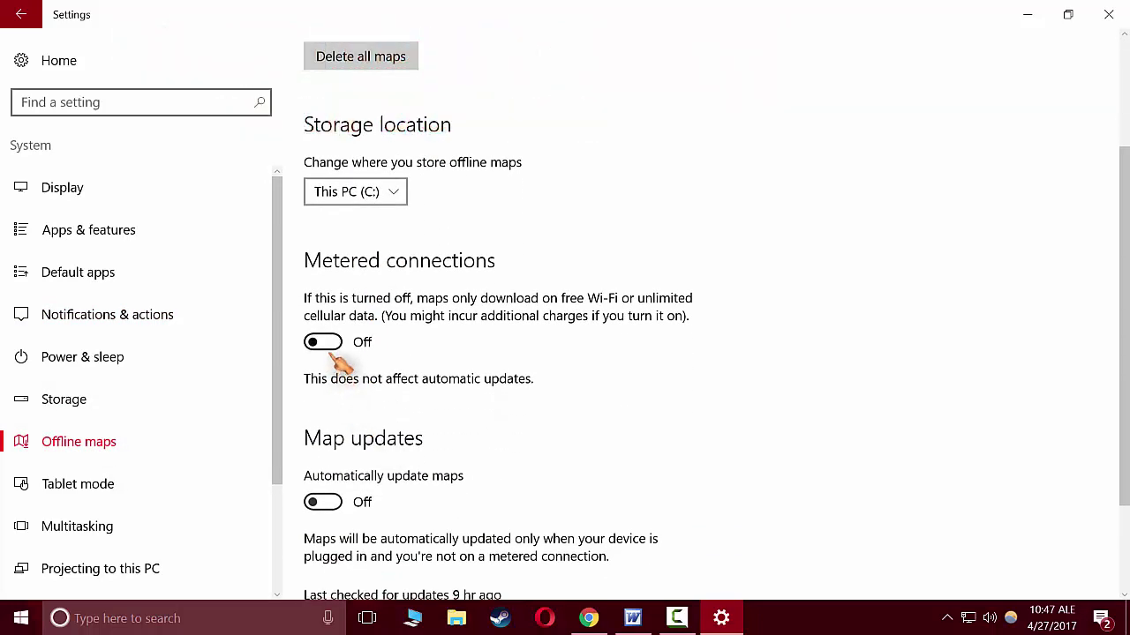
Open the Time & language settings and review the automatic time, time zone and daylight saving options.
{"action": "left_click", "coordinate": [58, 60]}
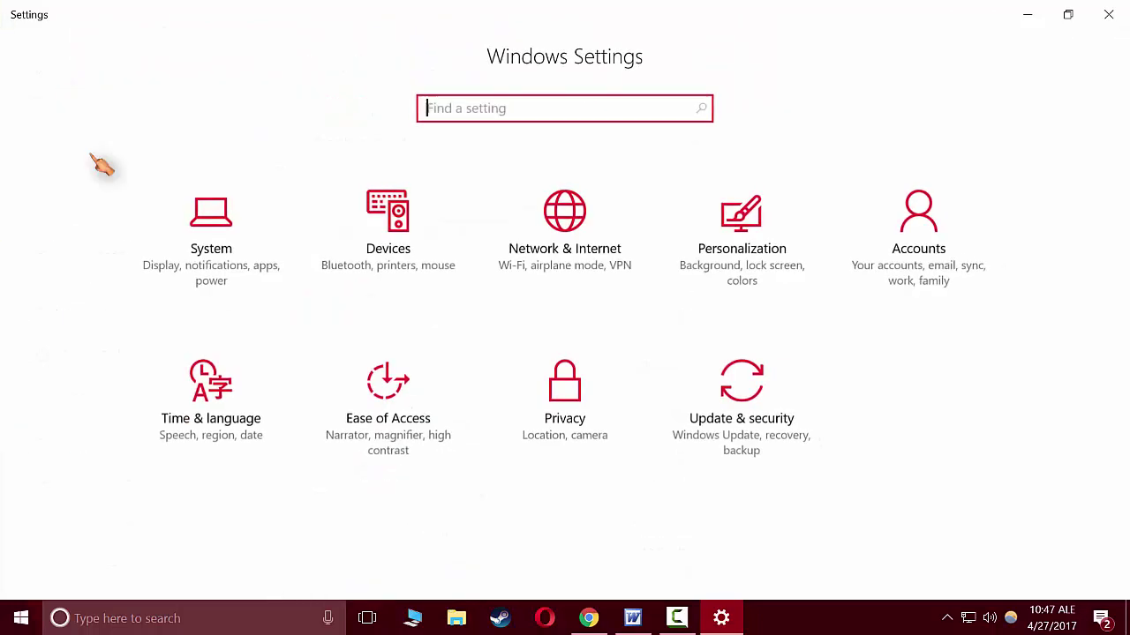
{"action": "left_click", "coordinate": [215, 446]}
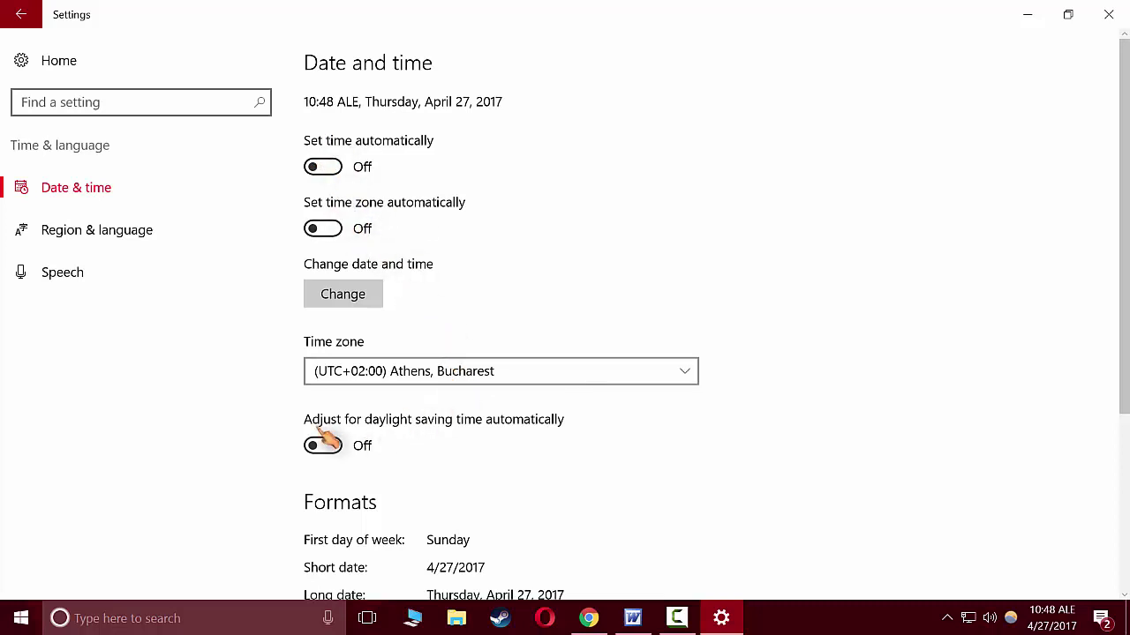
{"action": "scroll", "coordinate": [323, 448], "scroll_direction": "down", "scroll_amount": 2}
{"action": "scroll", "coordinate": [328, 365], "scroll_direction": "up", "scroll_amount": 2}
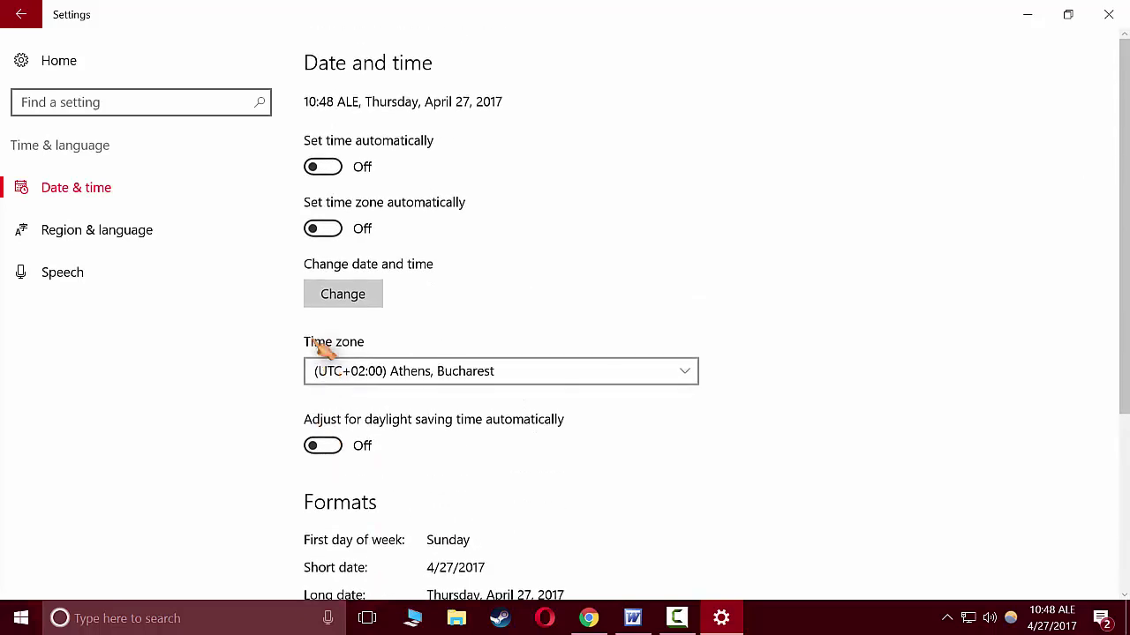
Open the Privacy settings and examine all the general privacy options, from advertising ID to Bluetooth app access.
{"action": "left_click", "coordinate": [21, 16]}
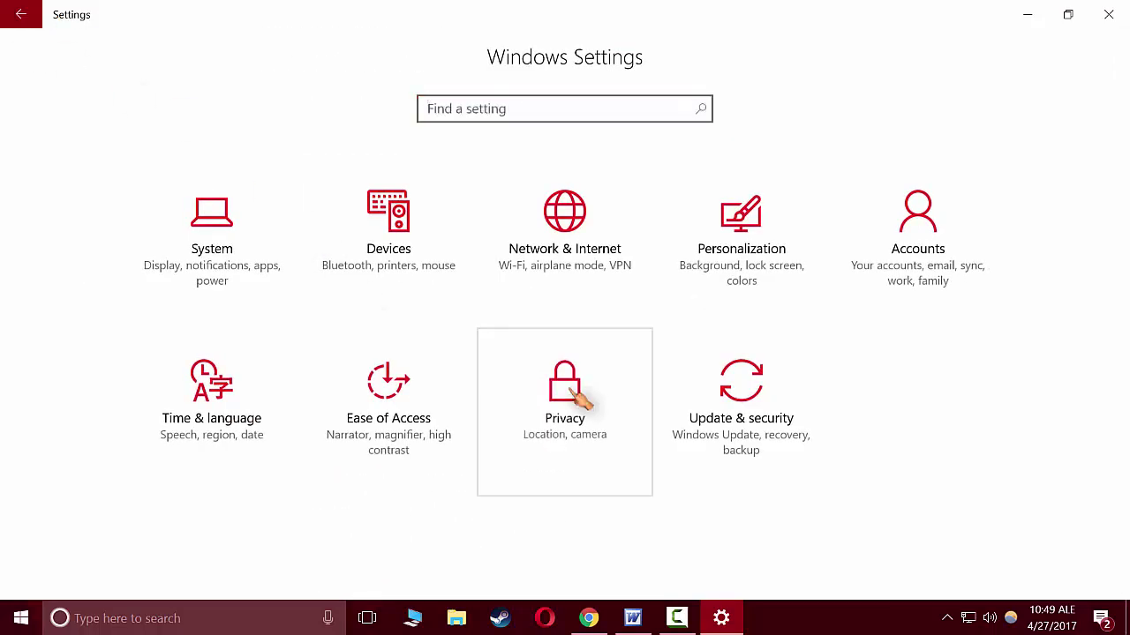
{"action": "left_click", "coordinate": [578, 397]}
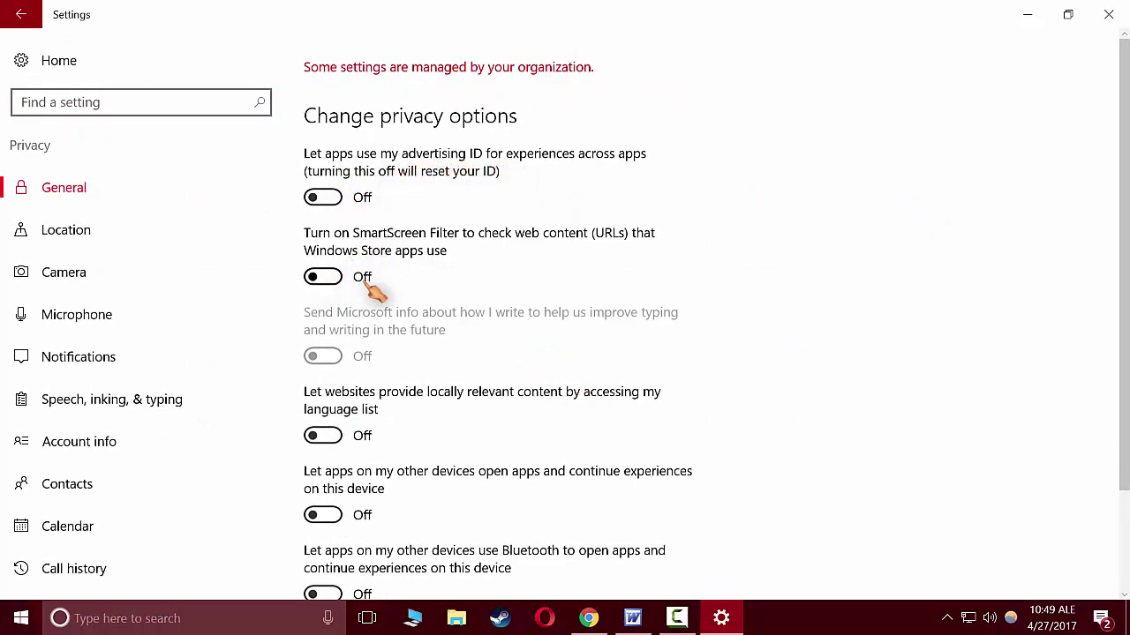
{"action": "scroll", "coordinate": [432, 335], "scroll_direction": "down", "scroll_amount": 3}
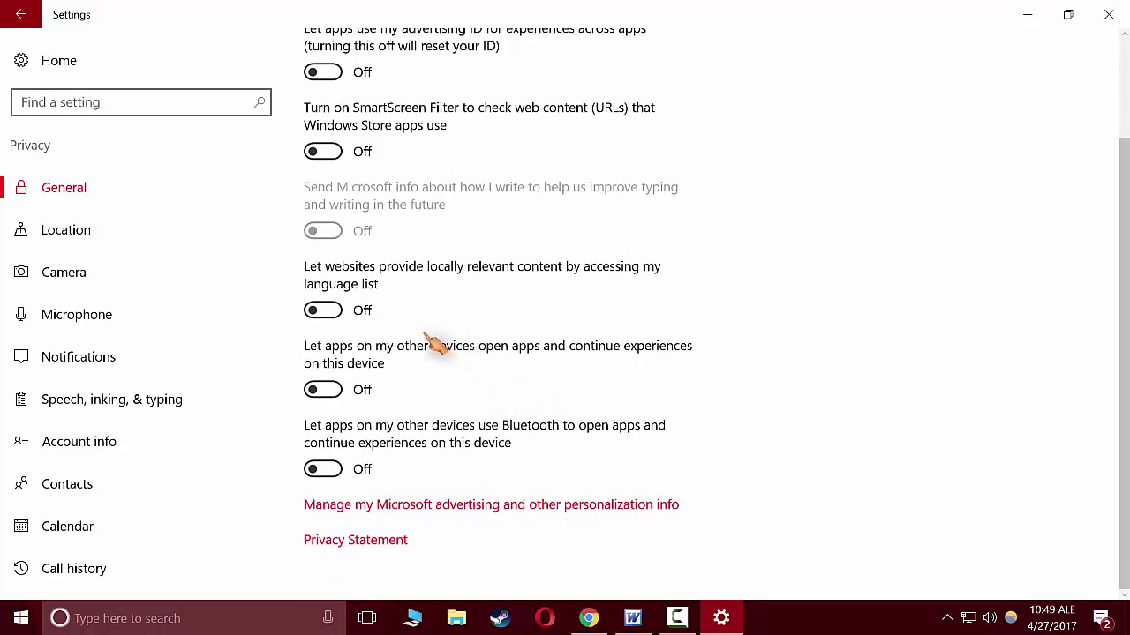
{"action": "scroll", "coordinate": [396, 326], "scroll_direction": "up", "scroll_amount": 3}
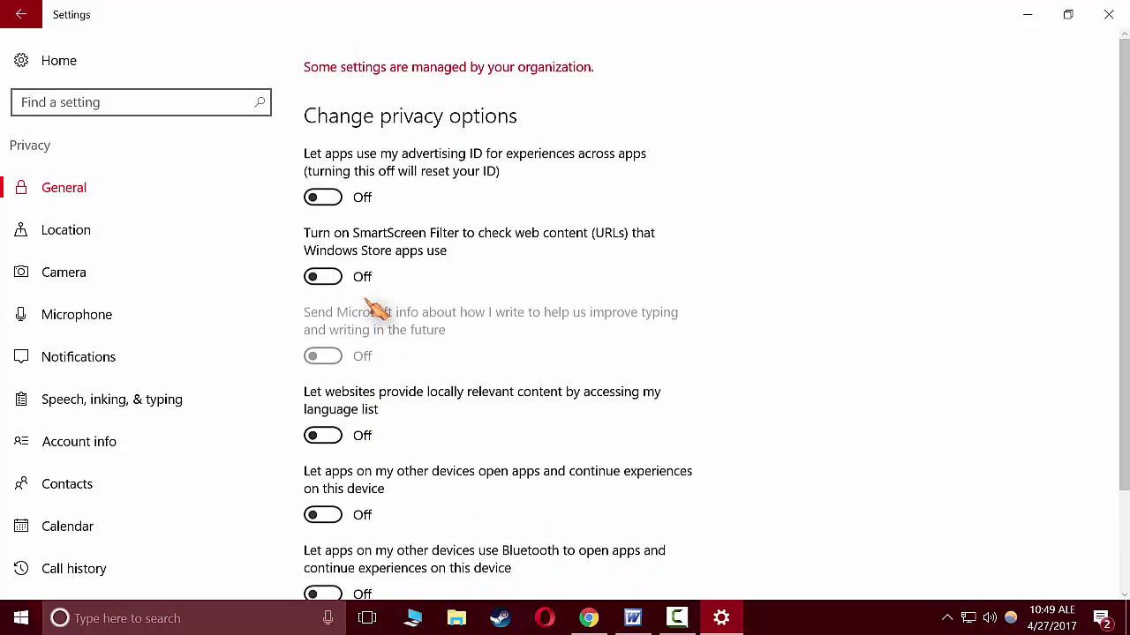
{"action": "scroll", "coordinate": [389, 569], "scroll_direction": "down", "scroll_amount": 2}
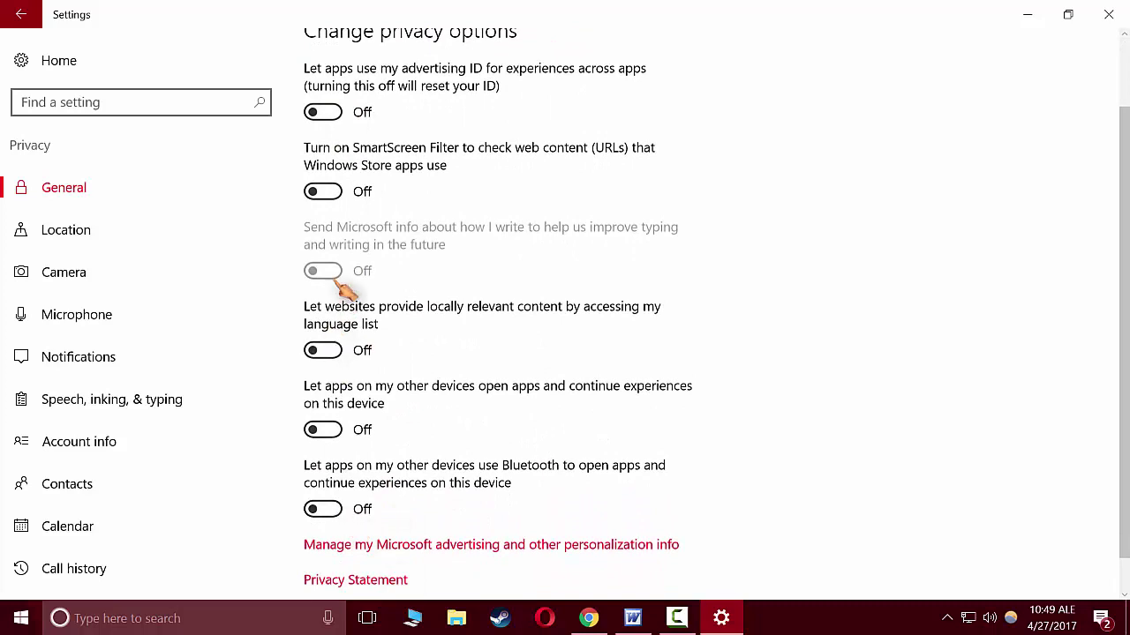
Examine the Location privacy settings, including the location service, general location and default location sections.
{"action": "left_click", "coordinate": [101, 234]}
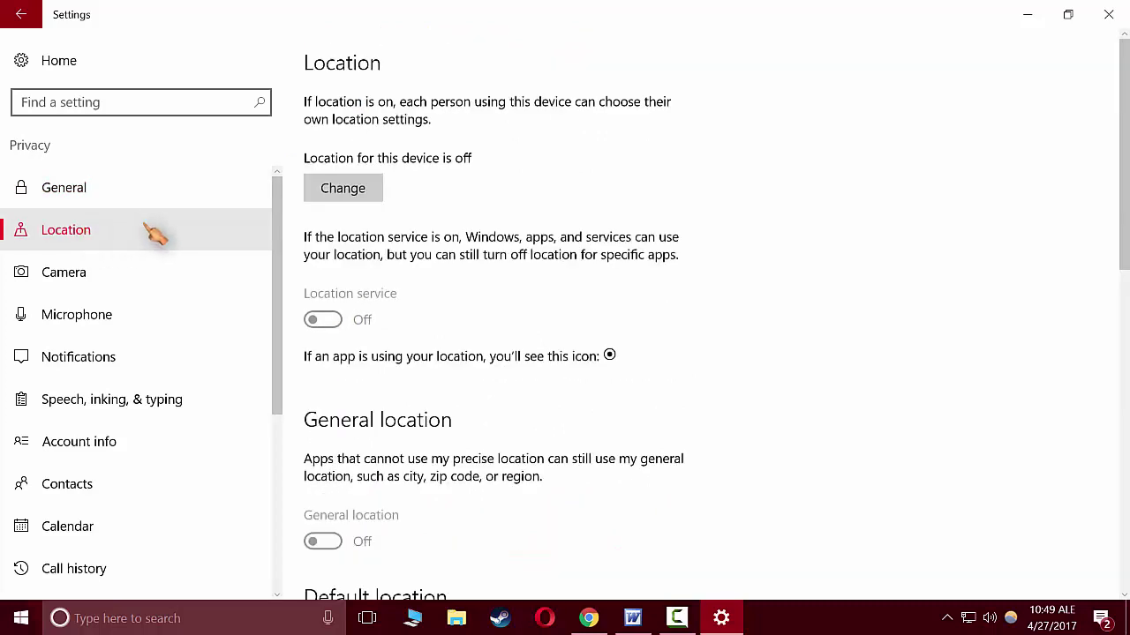
{"action": "scroll", "coordinate": [472, 378], "scroll_direction": "down", "scroll_amount": 2}
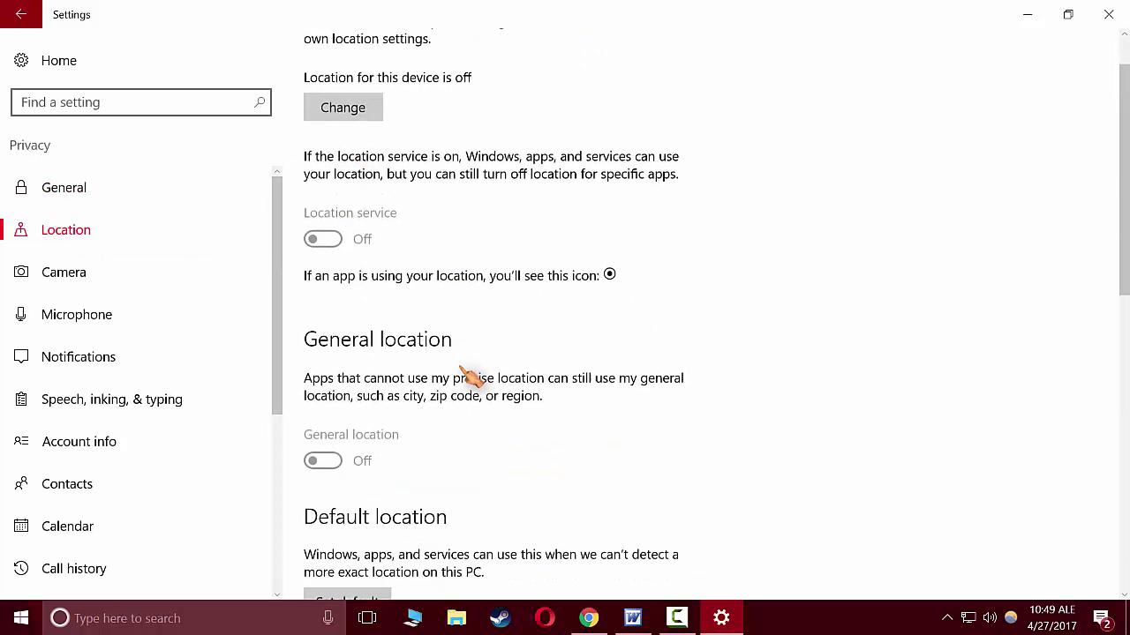
{"action": "scroll", "coordinate": [472, 377], "scroll_direction": "down", "scroll_amount": 4}
{"action": "scroll", "coordinate": [472, 378], "scroll_direction": "up", "scroll_amount": 2}
{"action": "scroll", "coordinate": [472, 377], "scroll_direction": "up", "scroll_amount": 2}
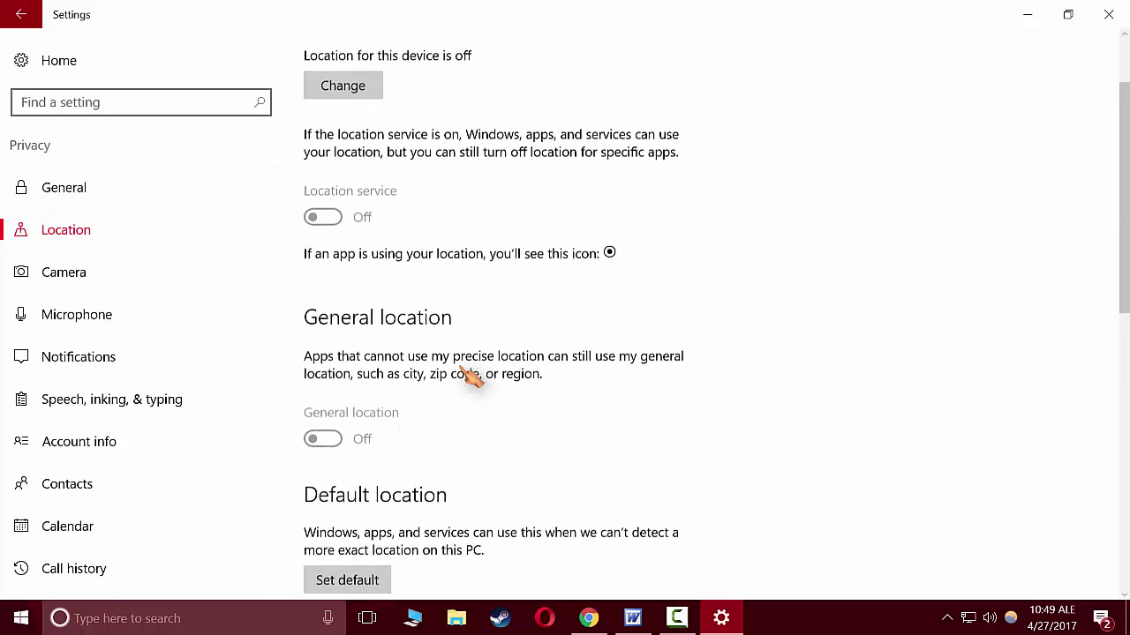
Review the privacy settings for camera, microphone, notifications, speech, inking & typing, and account info.
{"action": "left_click", "coordinate": [89, 284]}
{"action": "left_click", "coordinate": [142, 309]}
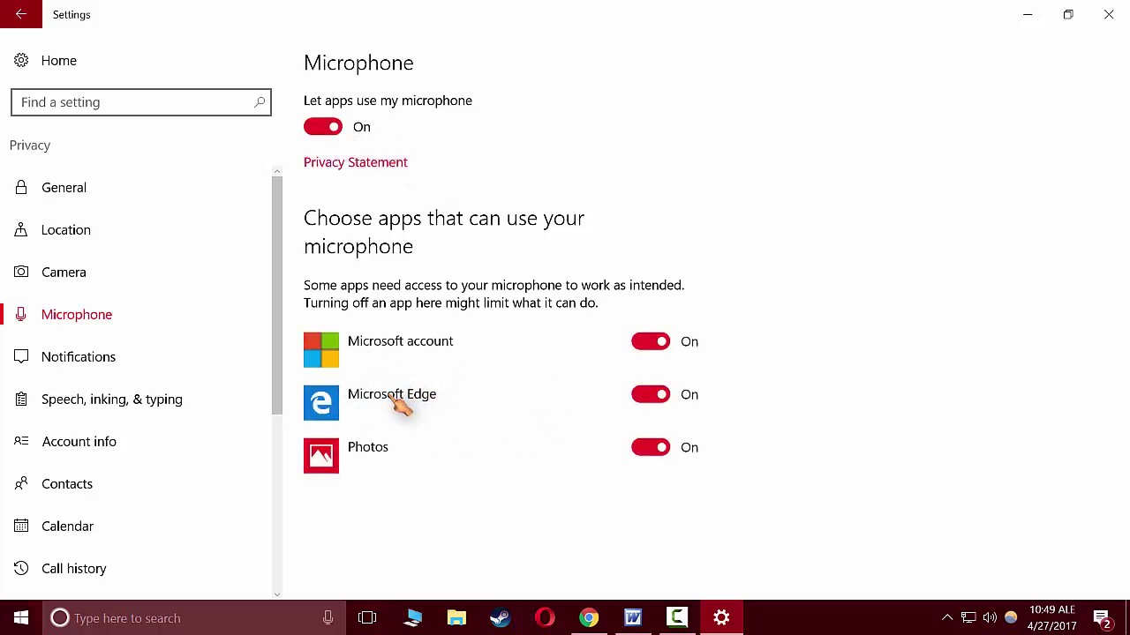
{"action": "left_click", "coordinate": [102, 366]}
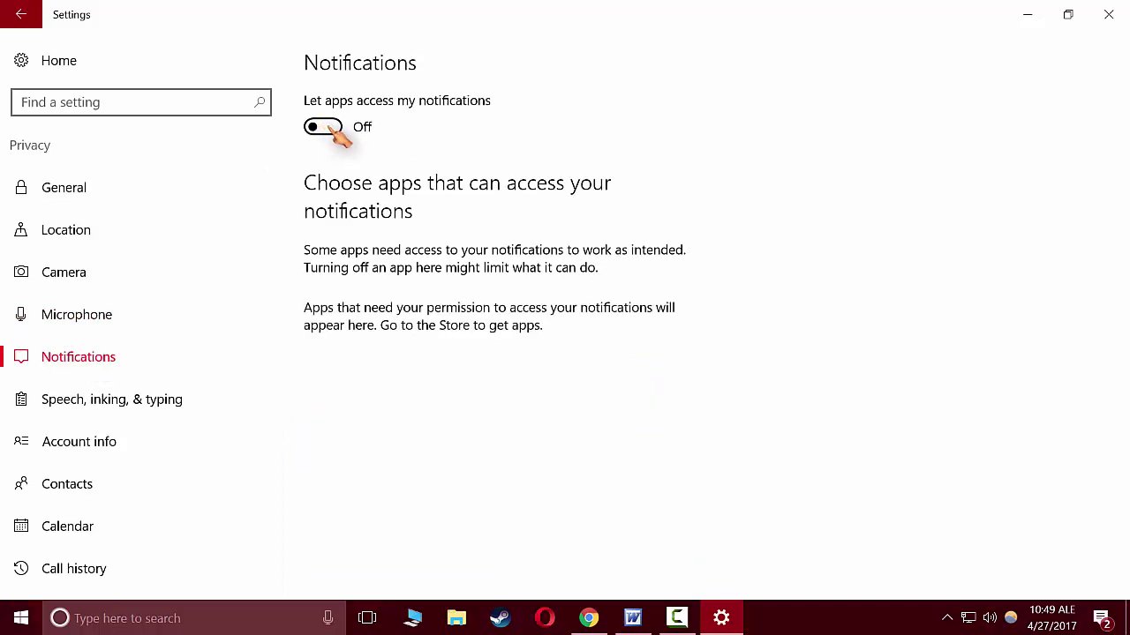
{"action": "left_click", "coordinate": [152, 407]}
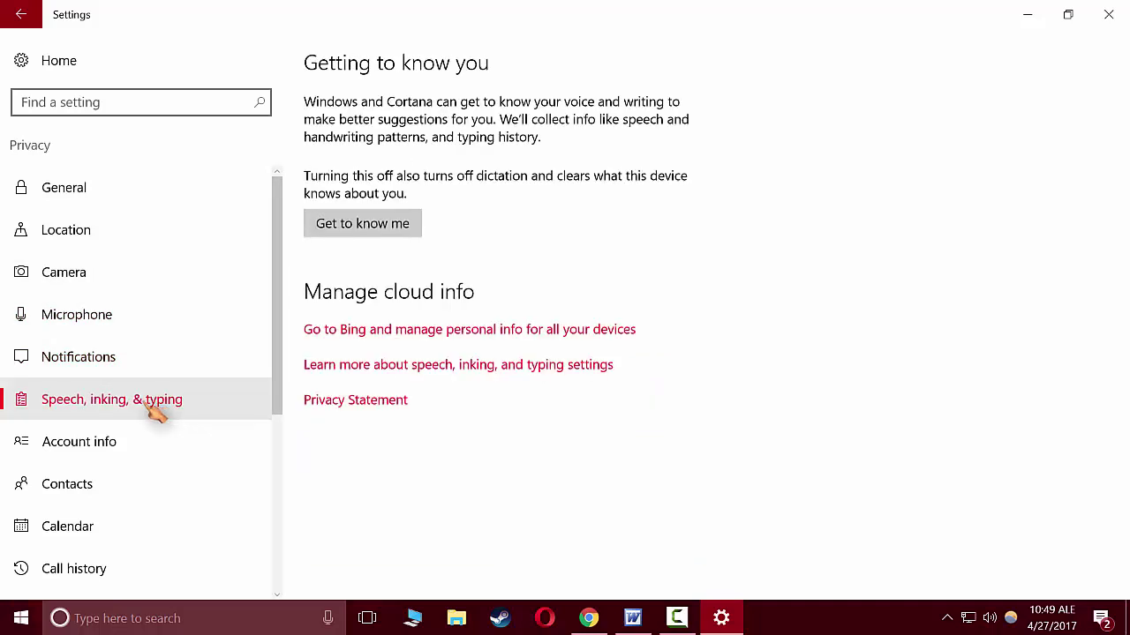
{"action": "left_click", "coordinate": [129, 443]}
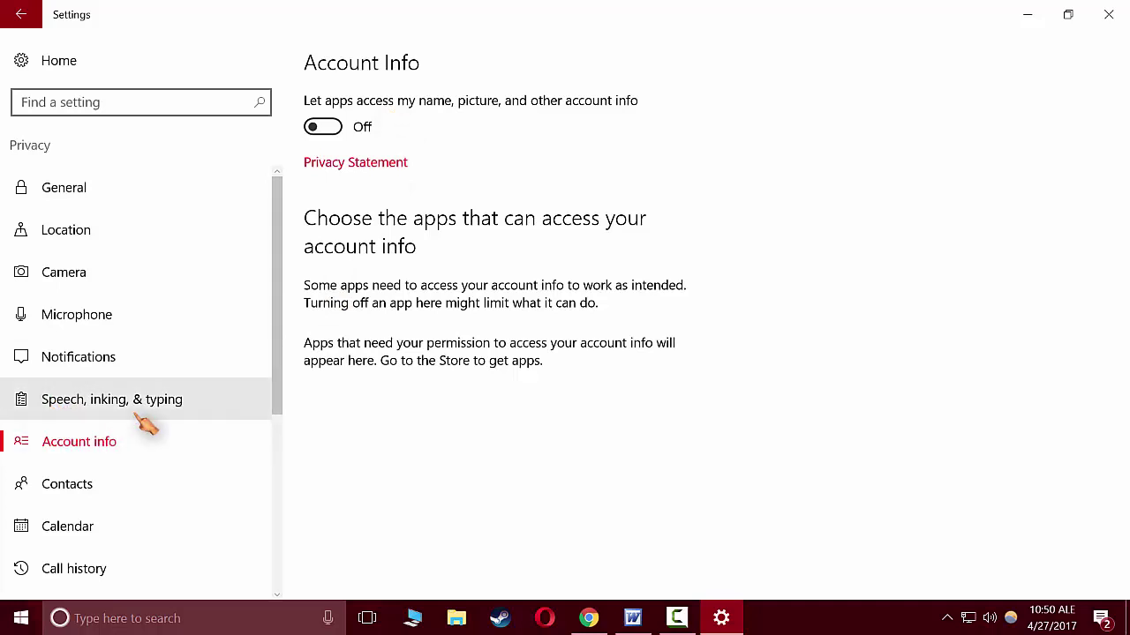
Review the app access settings for contacts, call history, email and messaging.
{"action": "scroll", "coordinate": [114, 432], "scroll_direction": "down", "scroll_amount": 1}
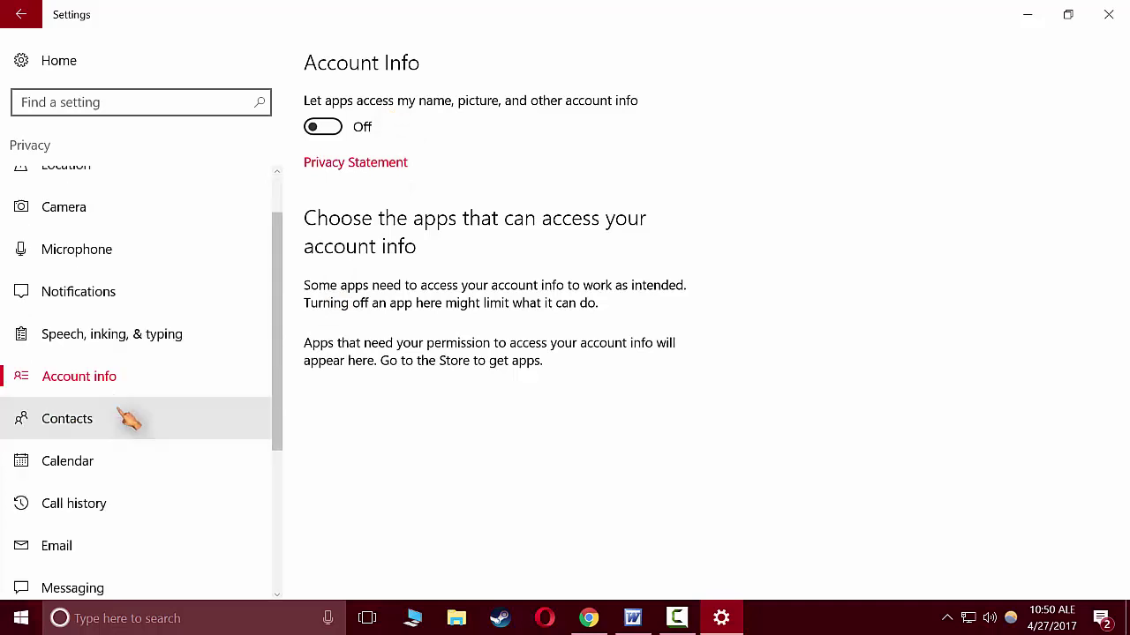
{"action": "left_click", "coordinate": [79, 424]}
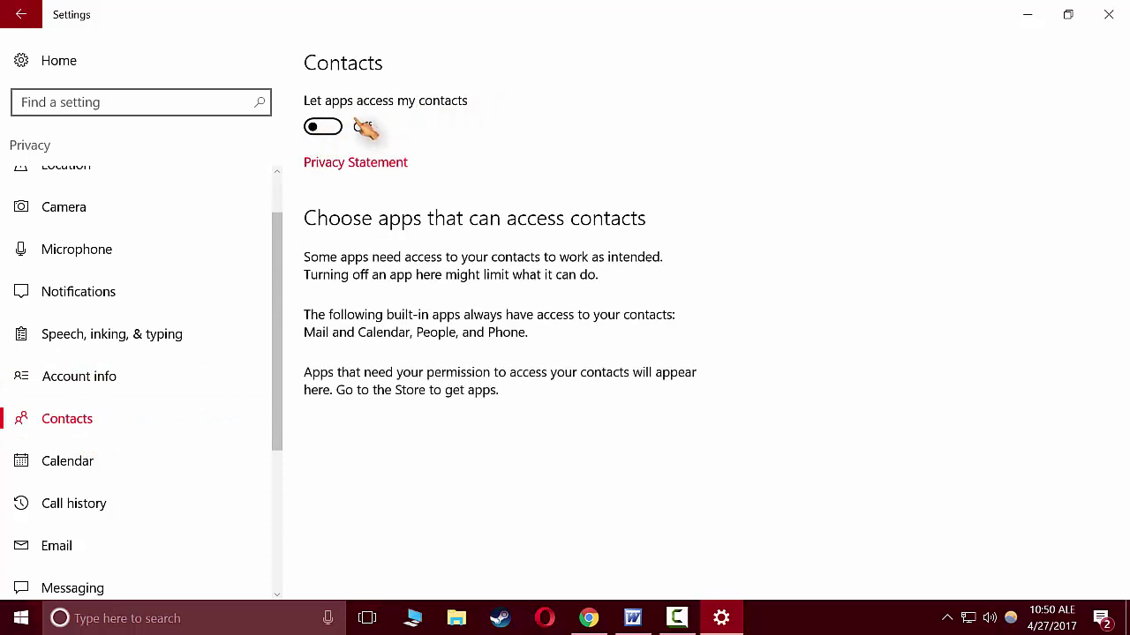
{"action": "left_click", "coordinate": [119, 499]}
{"action": "scroll", "coordinate": [176, 397], "scroll_direction": "down", "scroll_amount": 1}
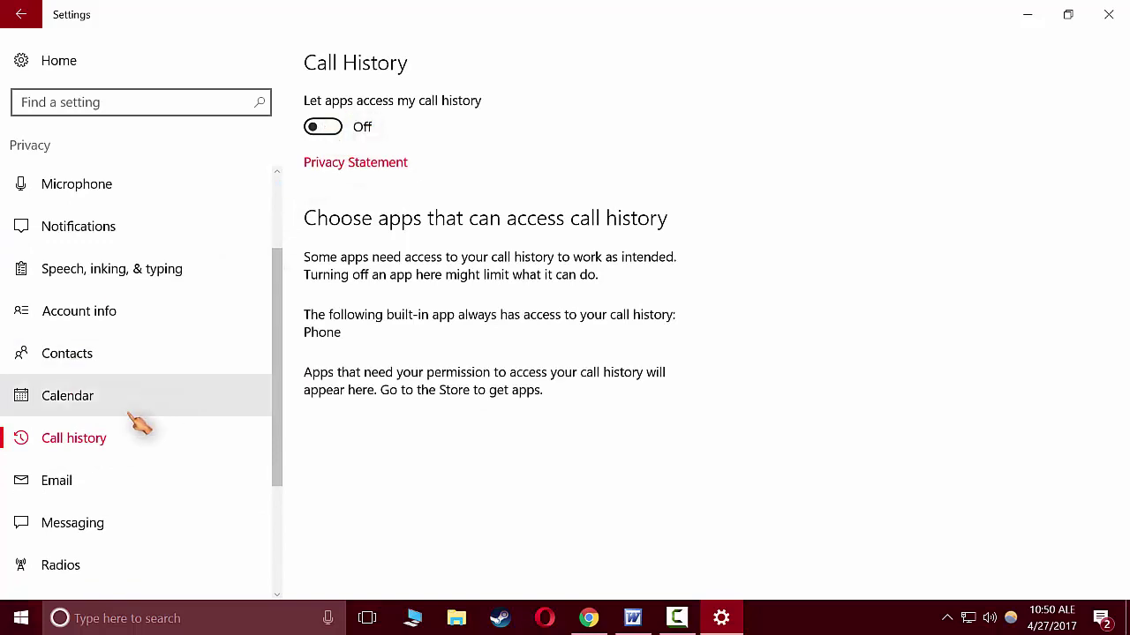
{"action": "left_click", "coordinate": [94, 481]}
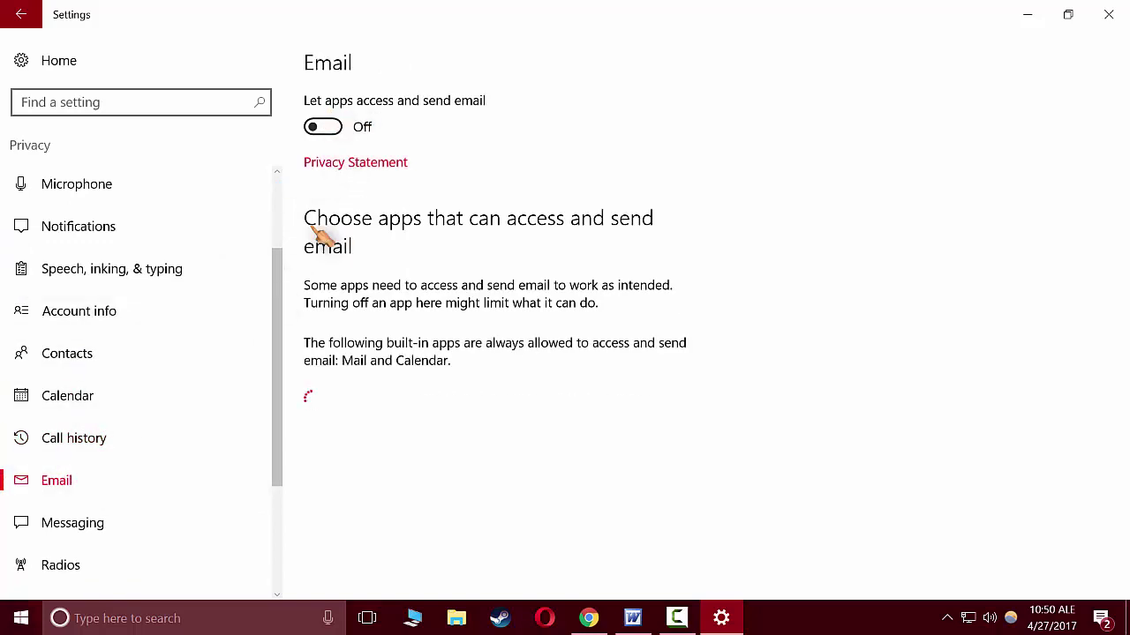
{"action": "left_click", "coordinate": [106, 526]}
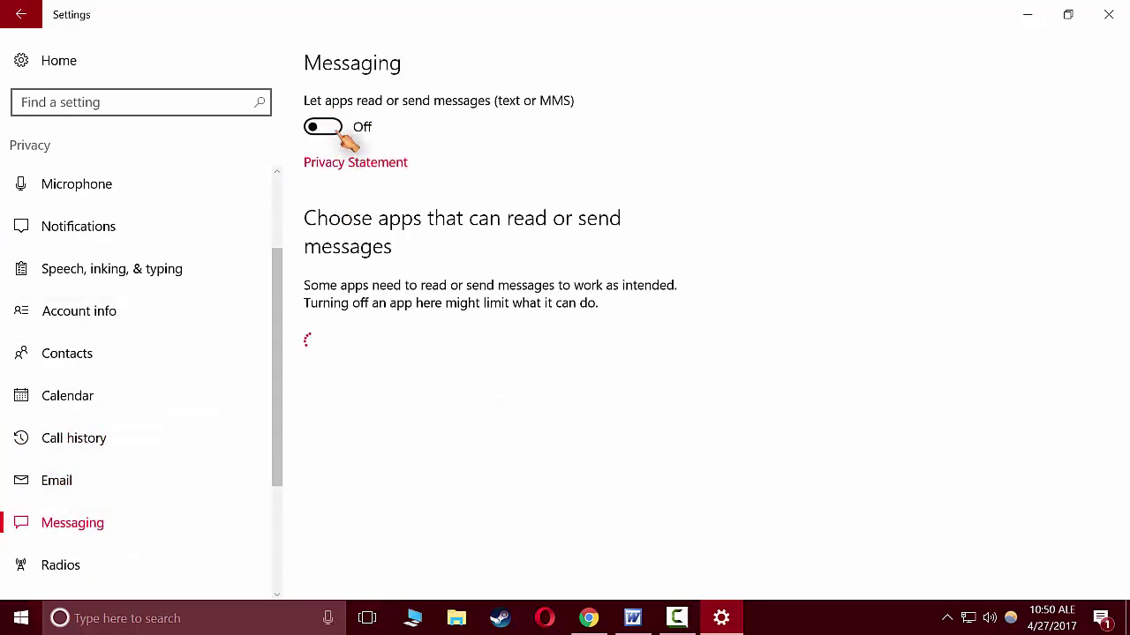
Check the privacy option for syncing with other devices and close the Settings window.
{"action": "scroll", "coordinate": [139, 580], "scroll_direction": "down", "scroll_amount": 1}
{"action": "scroll", "coordinate": [139, 580], "scroll_direction": "up", "scroll_amount": 1}
{"action": "scroll", "coordinate": [132, 573], "scroll_direction": "down", "scroll_amount": 4}
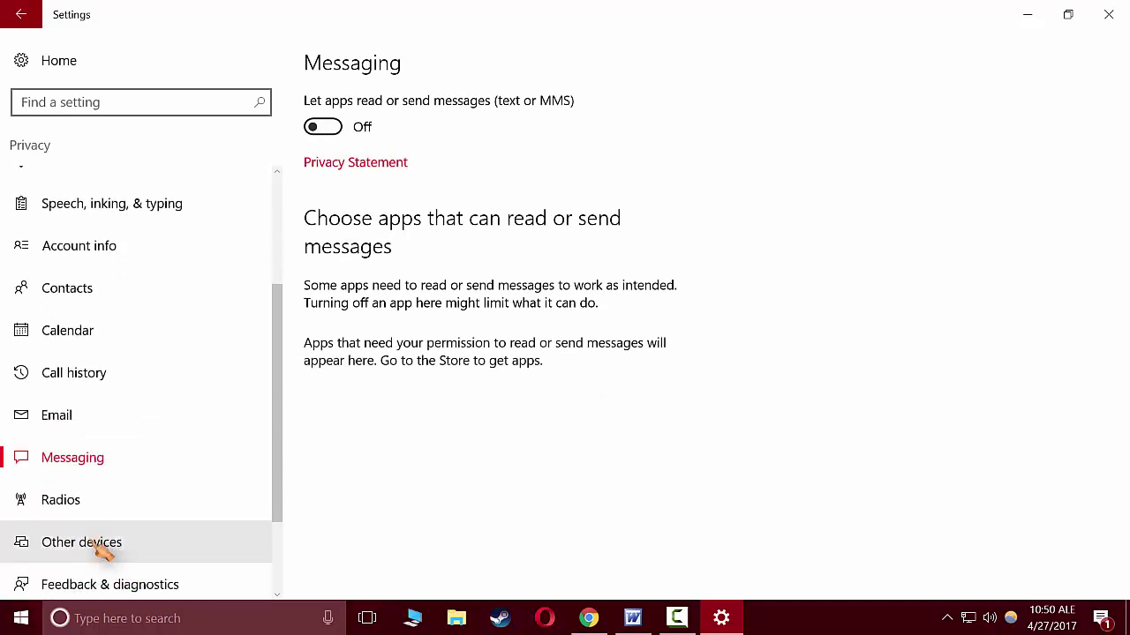
{"action": "left_click", "coordinate": [117, 428]}
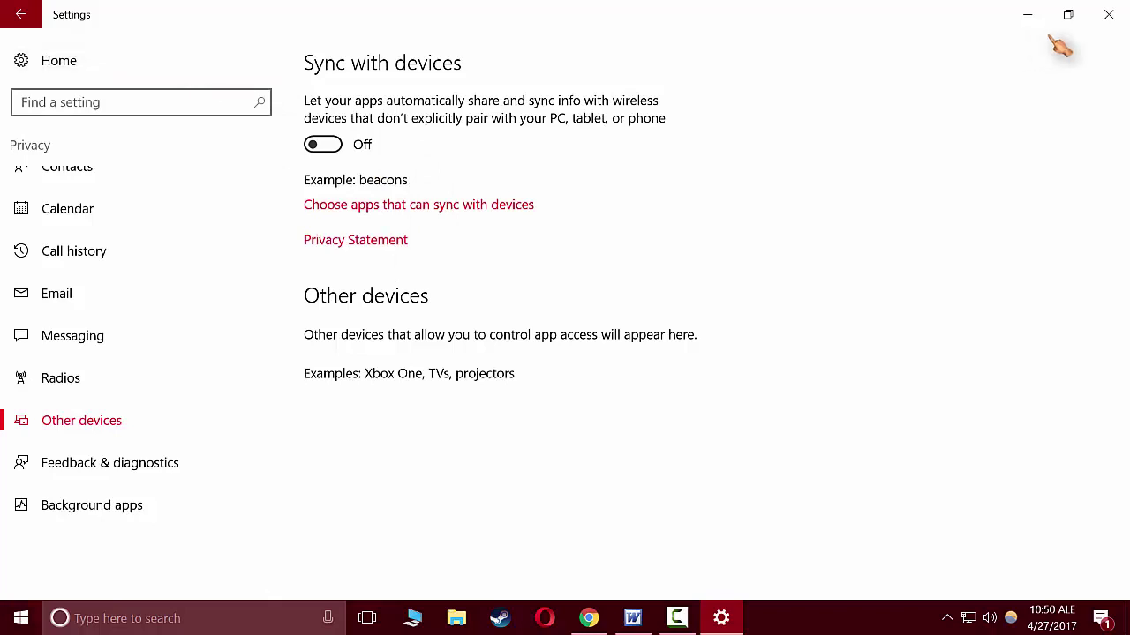
{"action": "left_click", "coordinate": [1109, 16]}
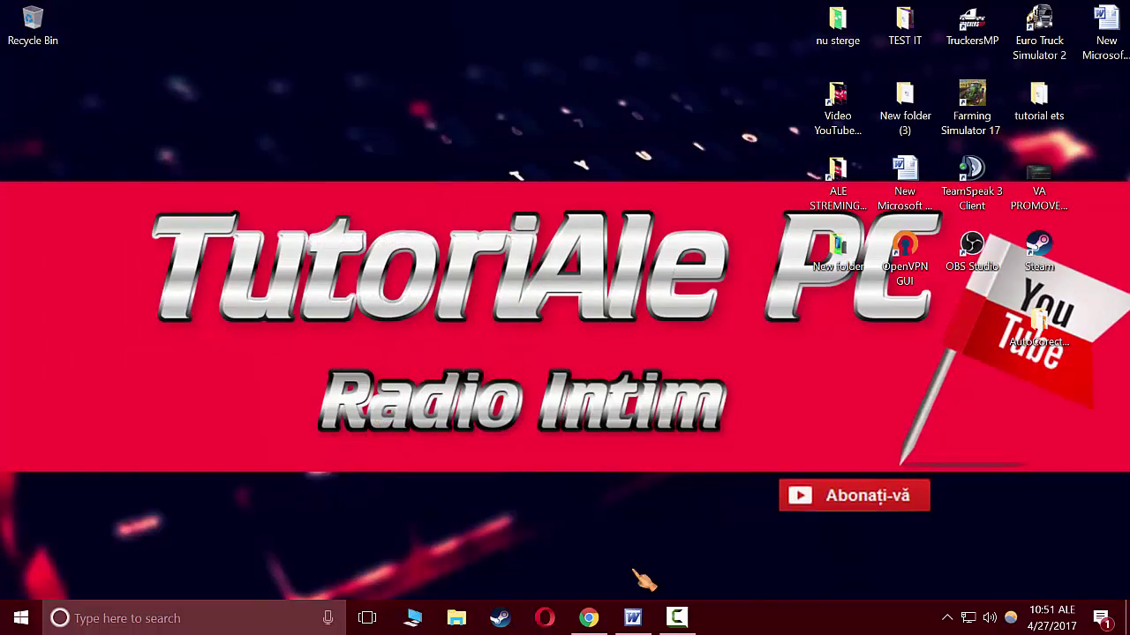
Open the properties of the Ethernet adapter from the Network and Sharing Center's adapter settings.
{"action": "right_click", "coordinate": [975, 620]}
{"action": "left_click", "coordinate": [982, 608]}
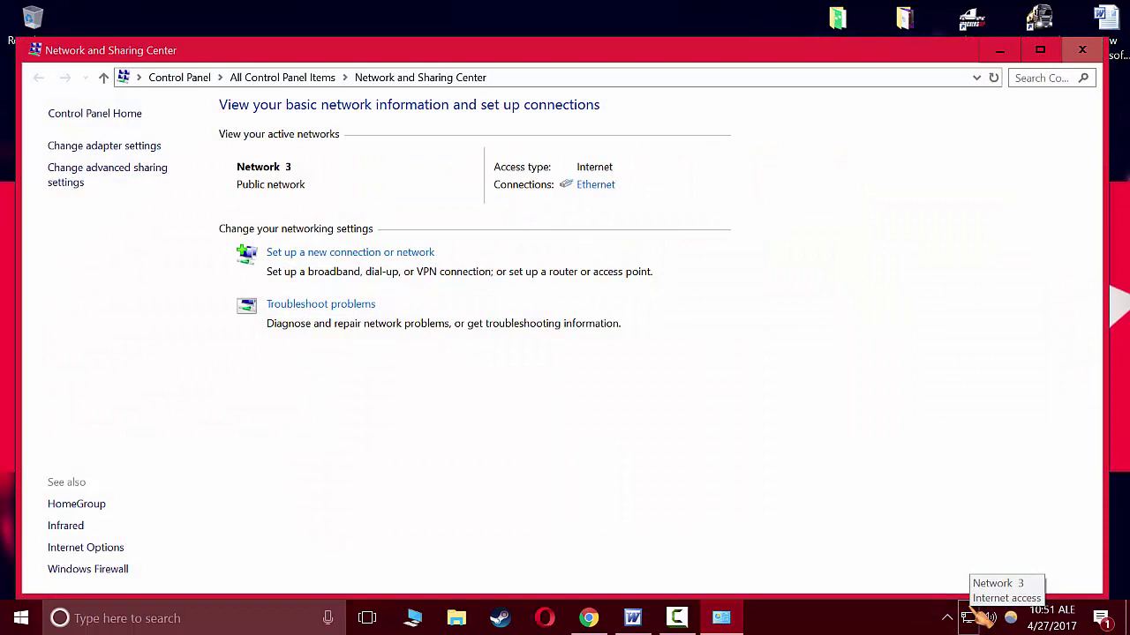
{"action": "left_click", "coordinate": [107, 149]}
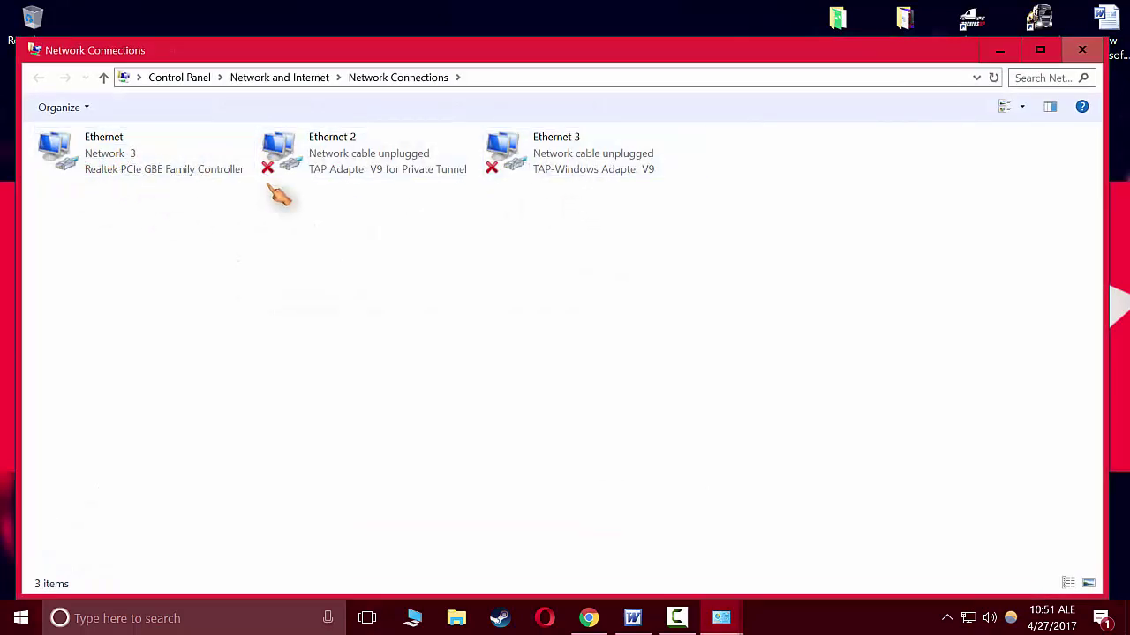
{"action": "right_click", "coordinate": [109, 170]}
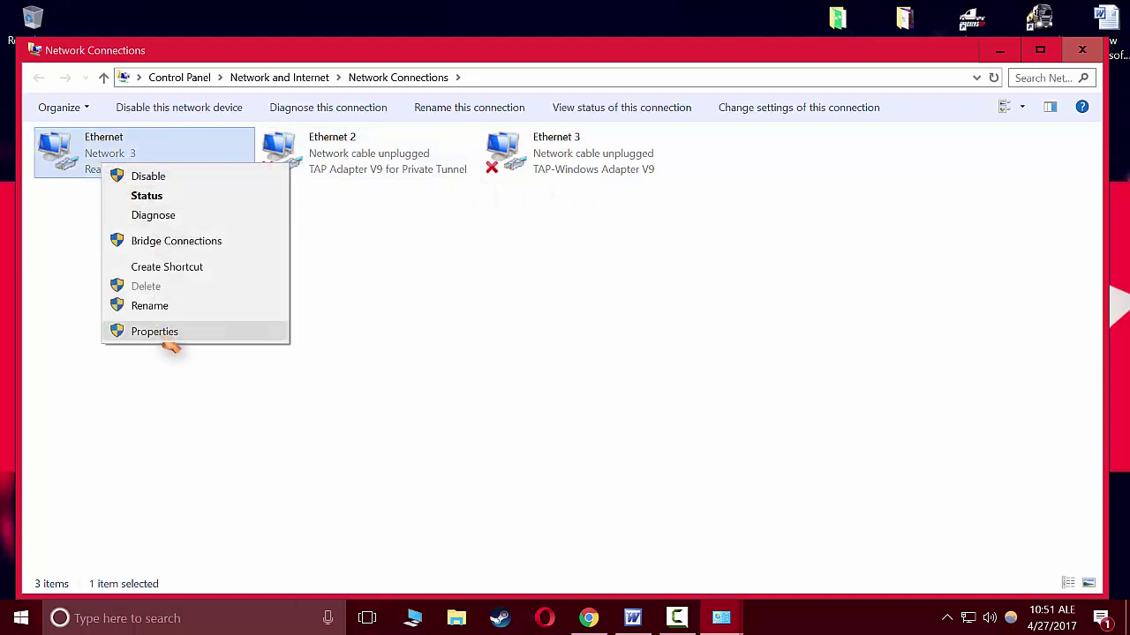
{"action": "left_click", "coordinate": [159, 332]}
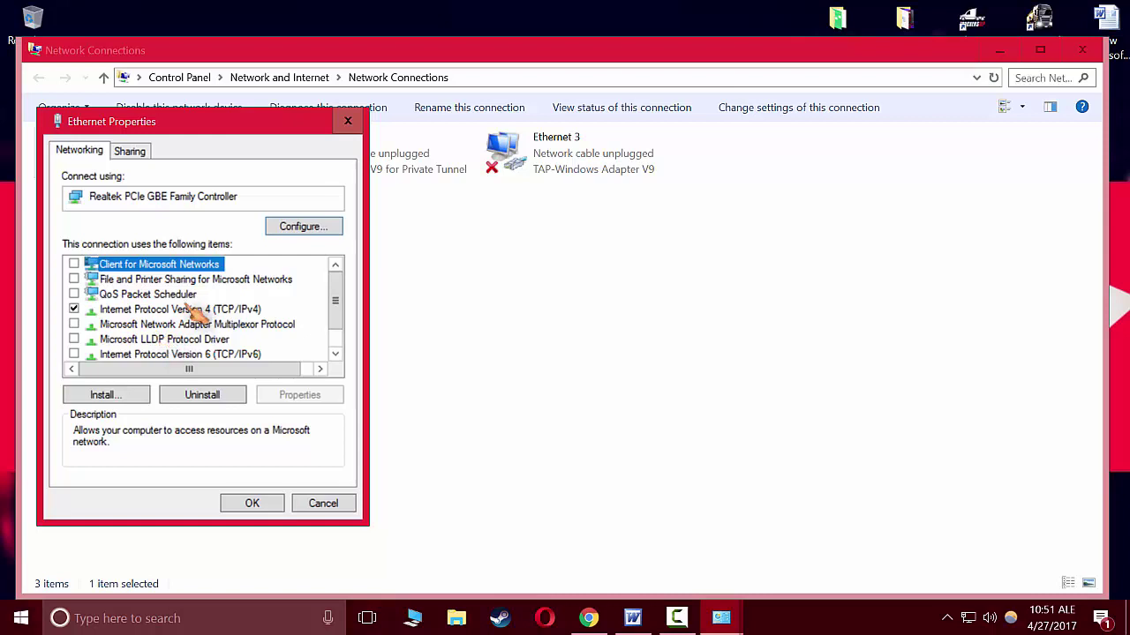
Examine which protocols and services are enabled in the Ethernet connection's item list.
{"action": "scroll", "coordinate": [198, 325], "scroll_direction": "down", "scroll_amount": 1}
{"action": "scroll", "coordinate": [201, 373], "scroll_direction": "up", "scroll_amount": 1}
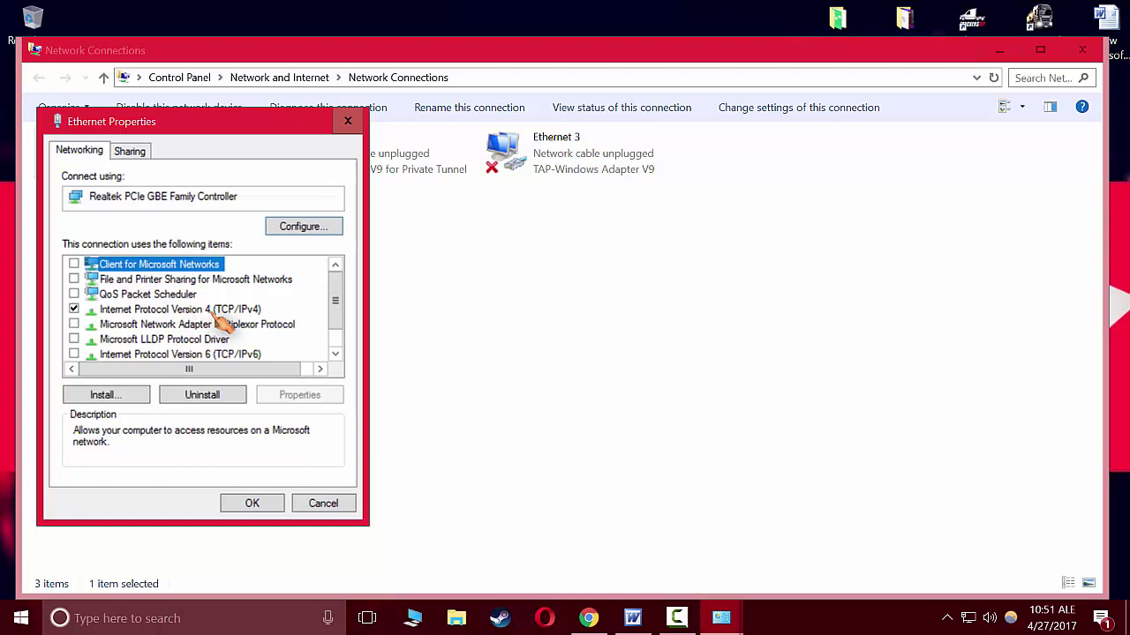
{"action": "scroll", "coordinate": [115, 375], "scroll_direction": "down", "scroll_amount": 1}
{"action": "scroll", "coordinate": [117, 379], "scroll_direction": "up", "scroll_amount": 1}
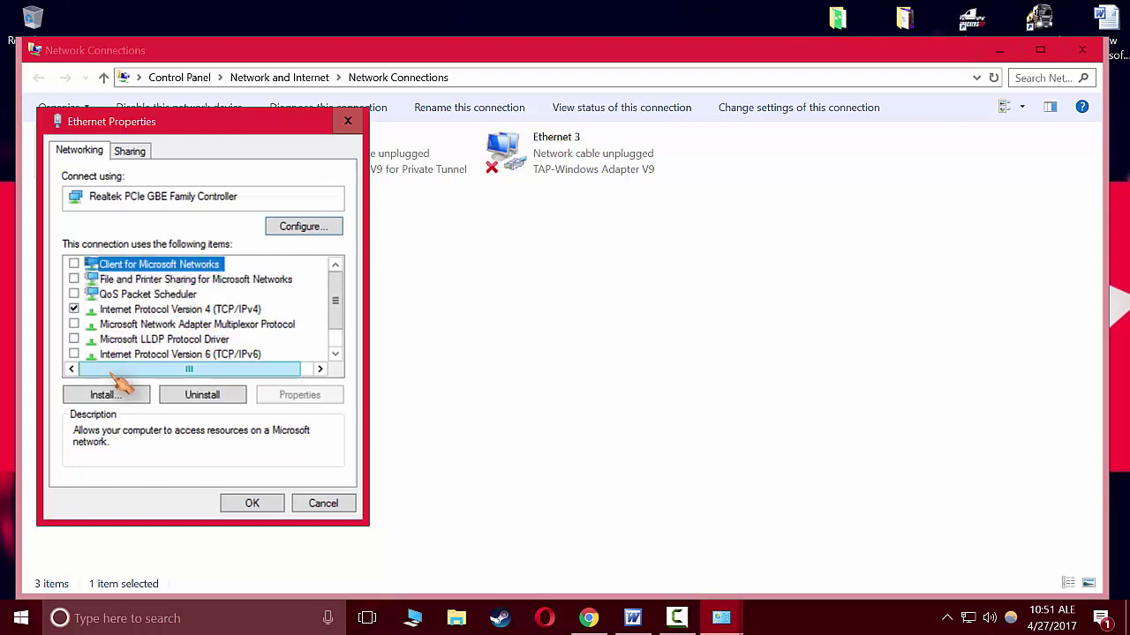
{"action": "scroll", "coordinate": [95, 350], "scroll_direction": "down", "scroll_amount": 1}
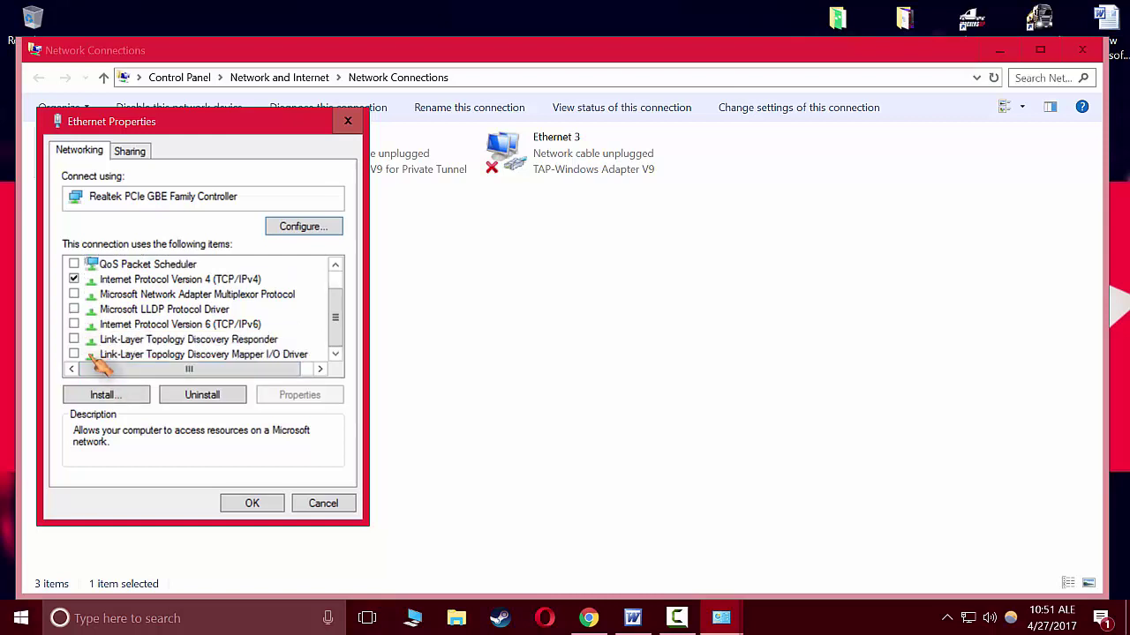
{"action": "scroll", "coordinate": [96, 357], "scroll_direction": "up", "scroll_amount": 1}
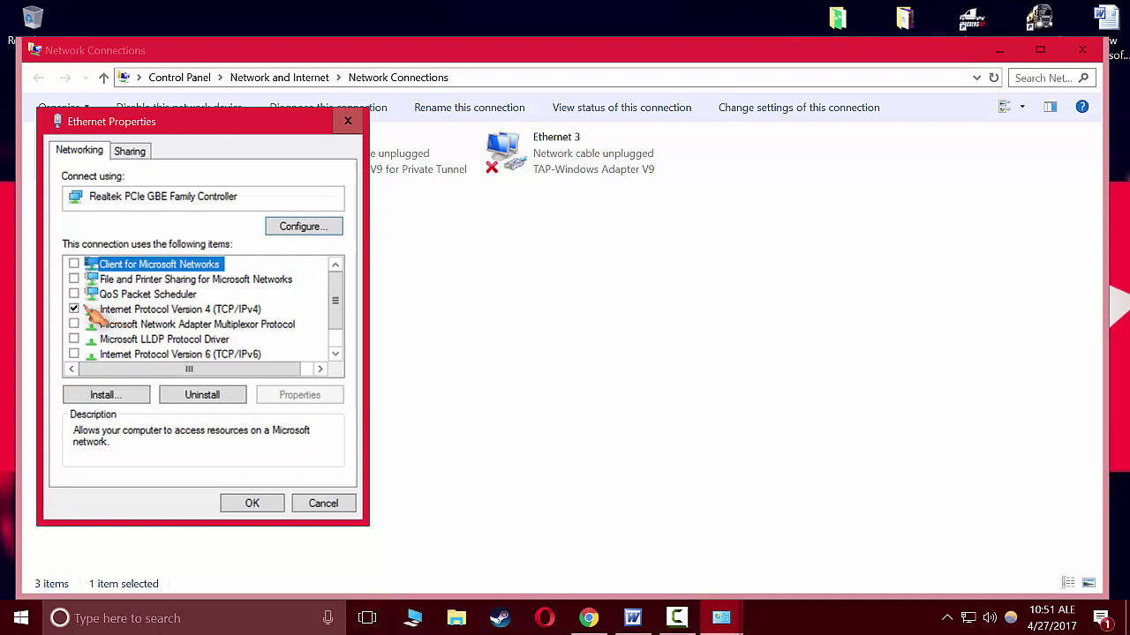
In the Ethernet adapter's Internet Protocol Version 4 properties, choose to use manually specified DNS server addresses.
{"action": "left_click", "coordinate": [160, 310]}
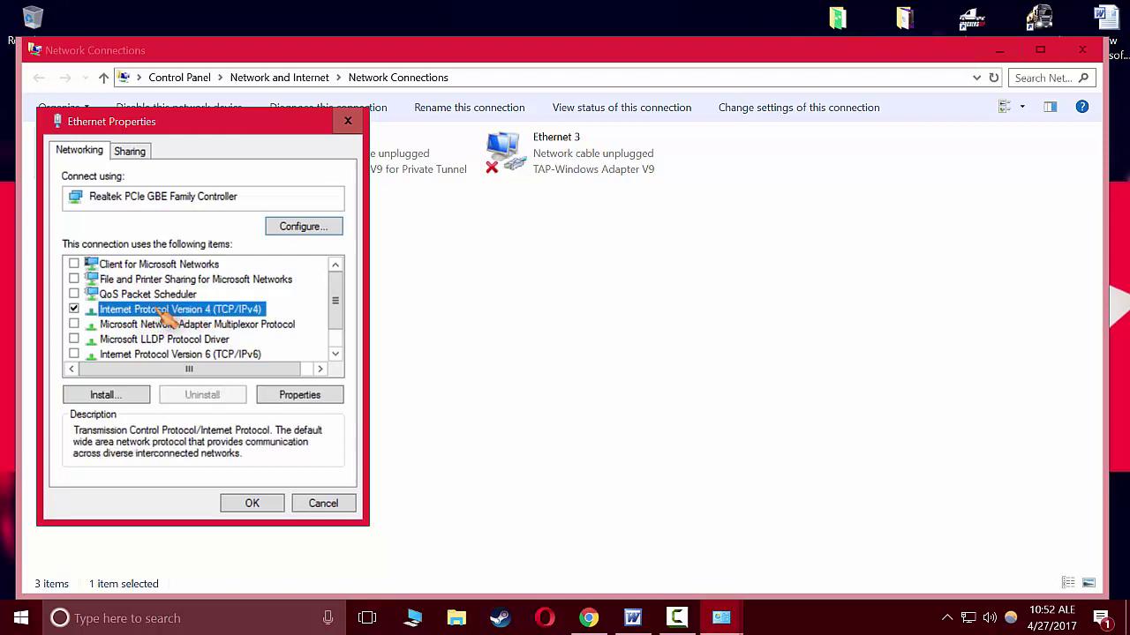
{"action": "left_click", "coordinate": [304, 398]}
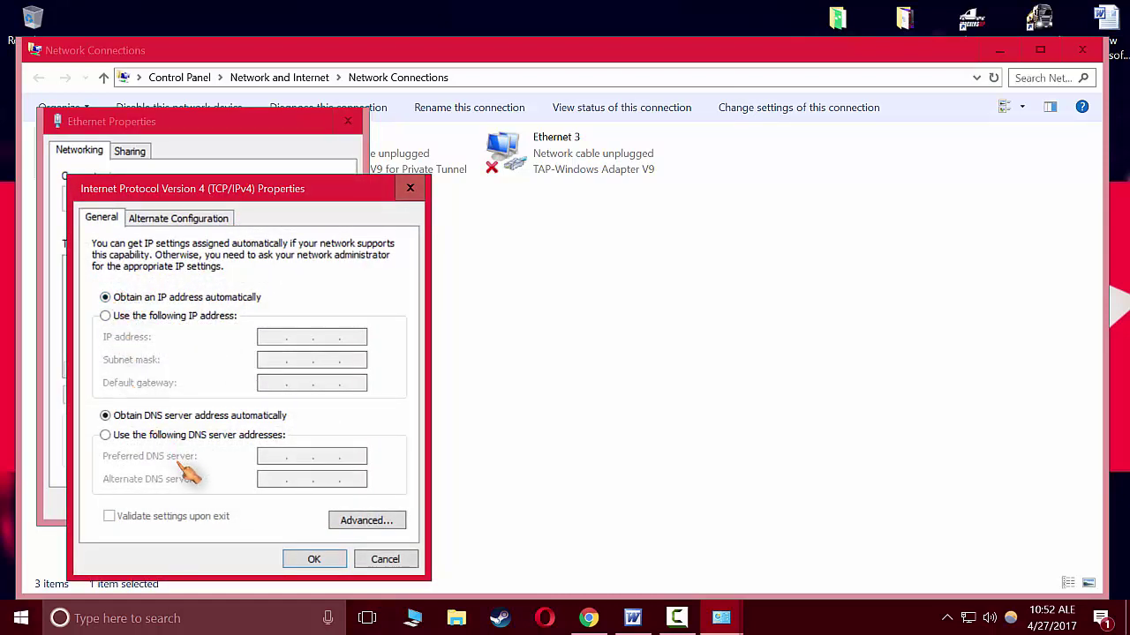
{"action": "left_click", "coordinate": [110, 436]}
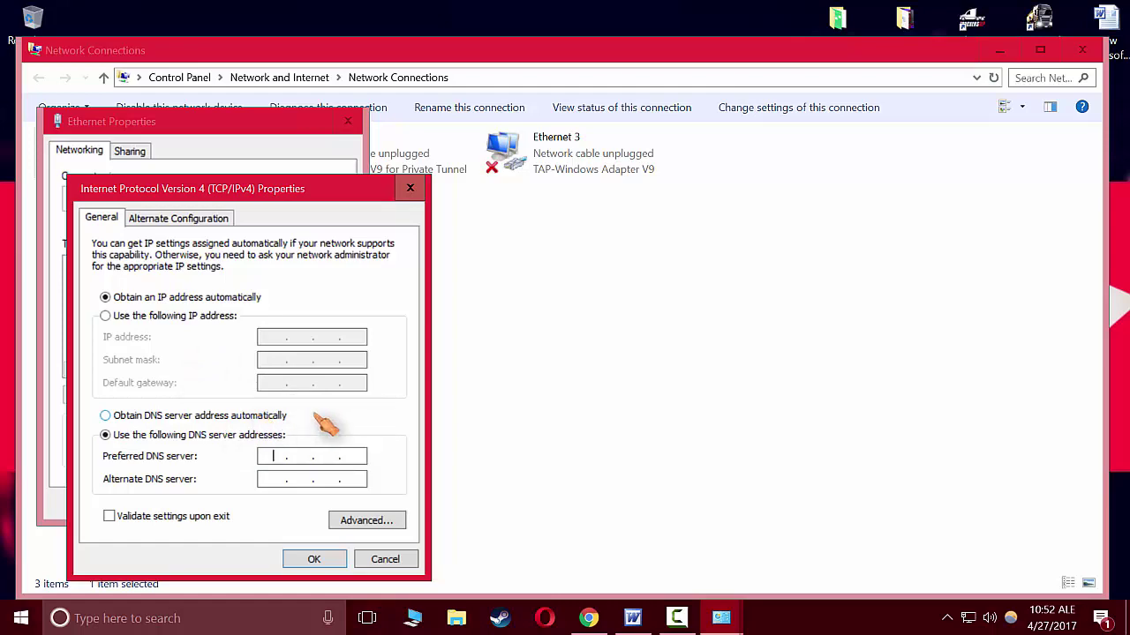
Switch to Chrome and examine the Lifewire table of free public DNS servers for primary and secondary addresses.
{"action": "left_click", "coordinate": [593, 623]}
{"action": "scroll", "coordinate": [441, 388], "scroll_direction": "down", "scroll_amount": 7}
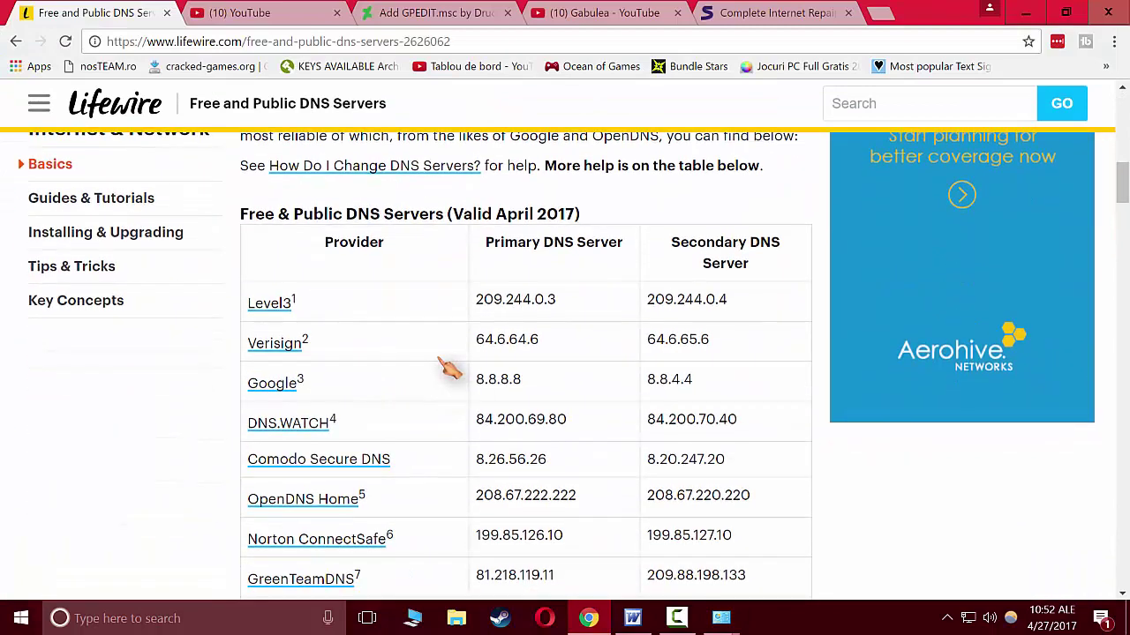
{"action": "scroll", "coordinate": [542, 373], "scroll_direction": "down", "scroll_amount": 2}
{"action": "scroll", "coordinate": [565, 361], "scroll_direction": "up", "scroll_amount": 1}
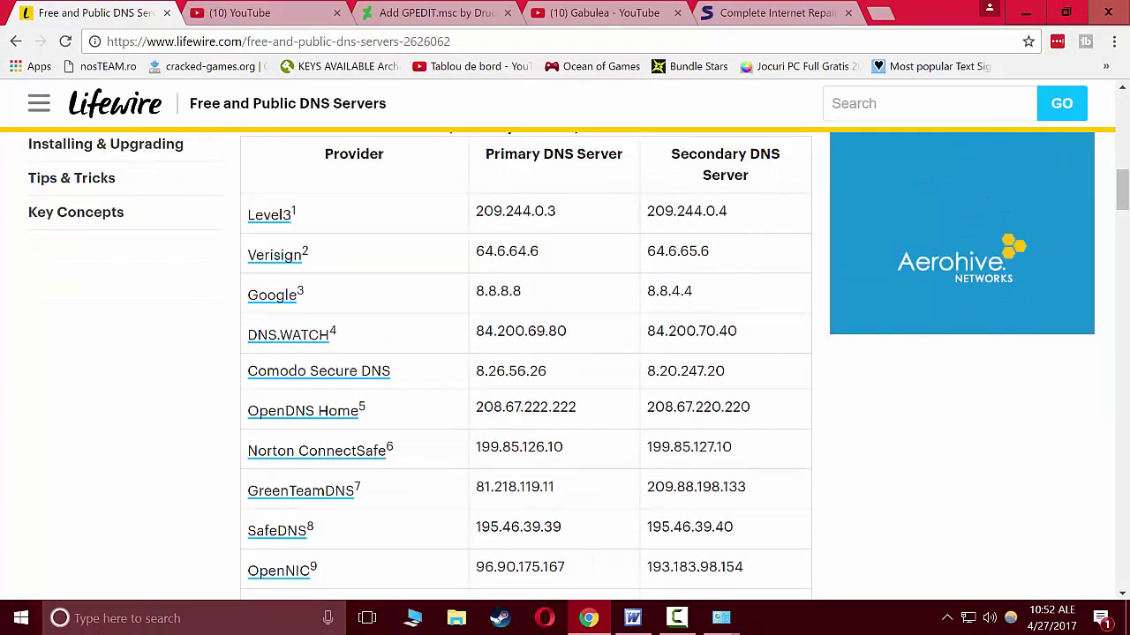
{"action": "scroll", "coordinate": [497, 340], "scroll_direction": "up", "scroll_amount": 1}
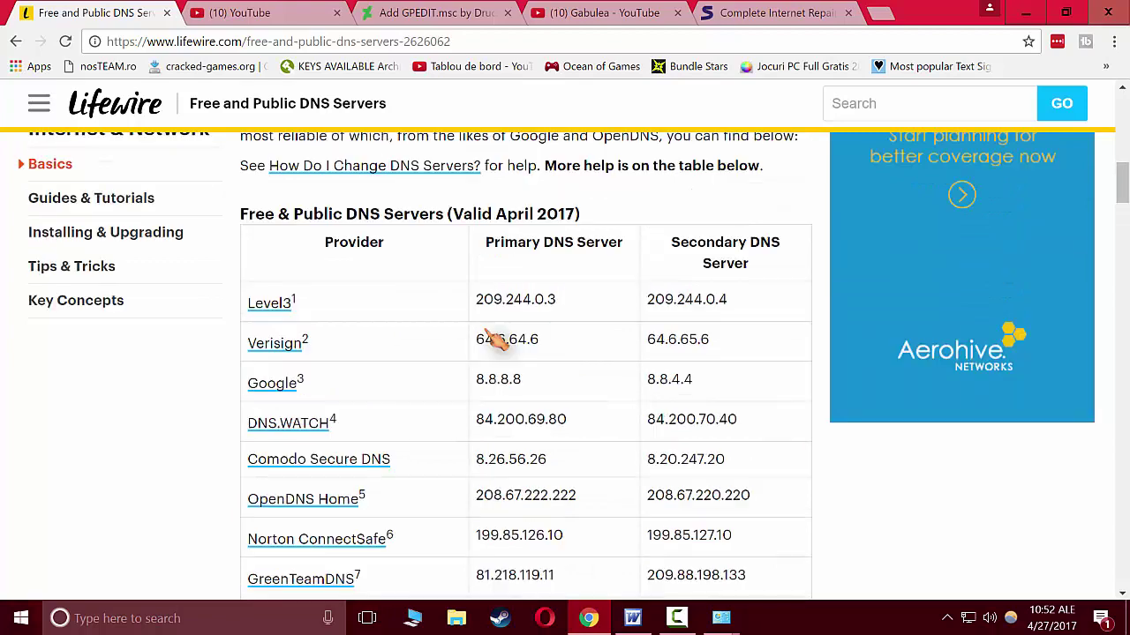
{"action": "scroll", "coordinate": [497, 341], "scroll_direction": "down", "scroll_amount": 1}
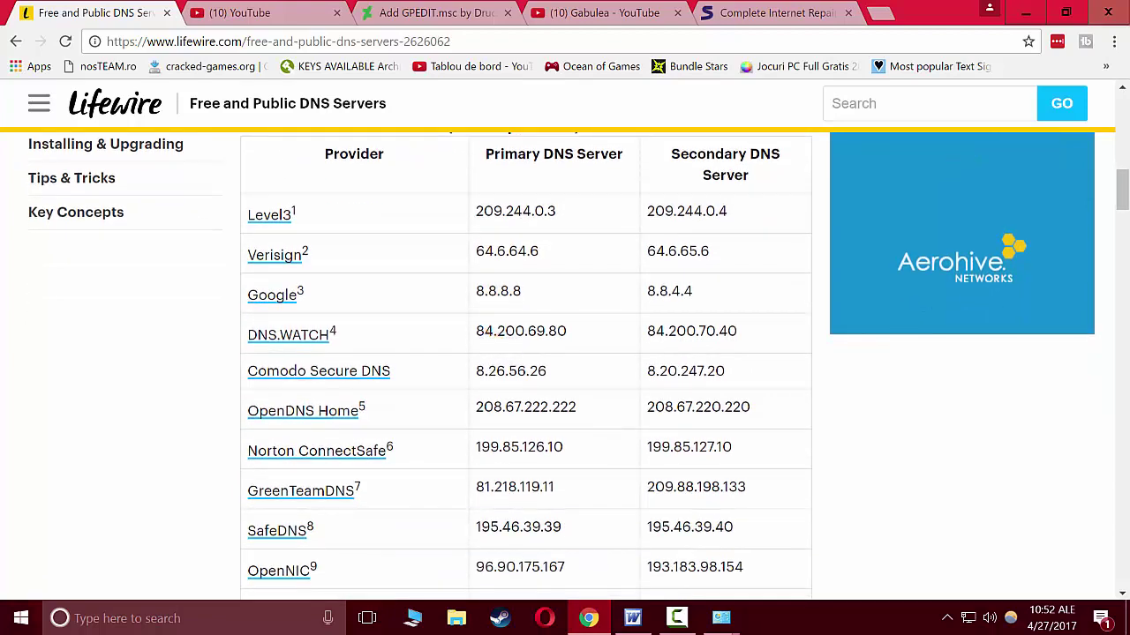
{"action": "scroll", "coordinate": [574, 397], "scroll_direction": "up", "scroll_amount": 1}
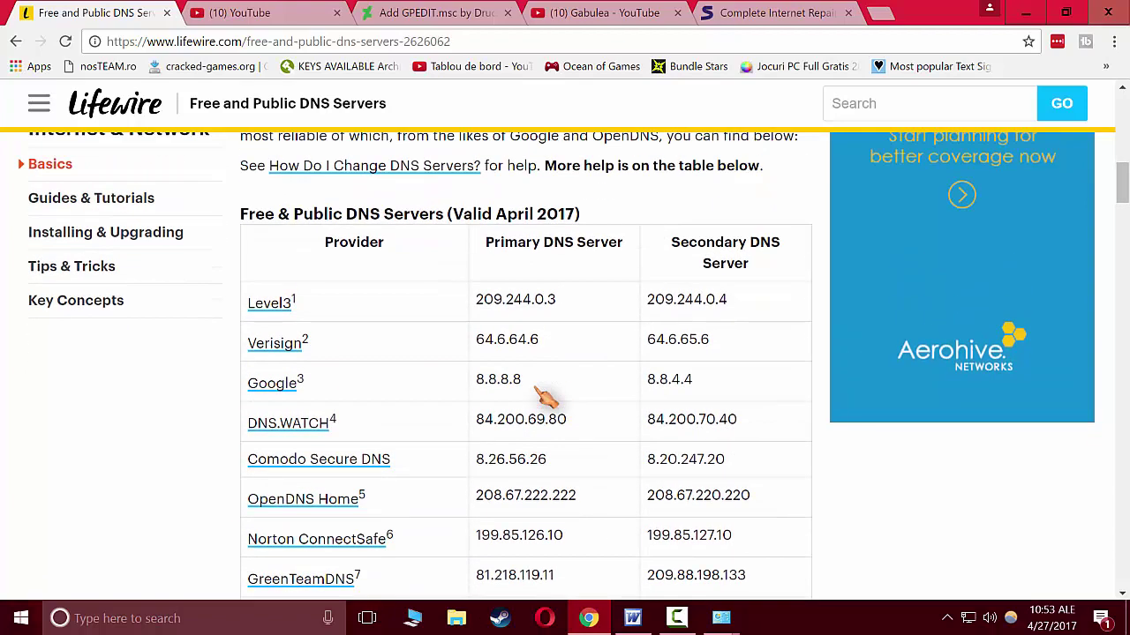
Copy Google's primary DNS address 8.8.8.8 from the table and paste it as the preferred DNS server in the IPv4 properties.
{"action": "left_click_drag", "start_coordinate": [547, 379], "coordinate": [484, 380]}
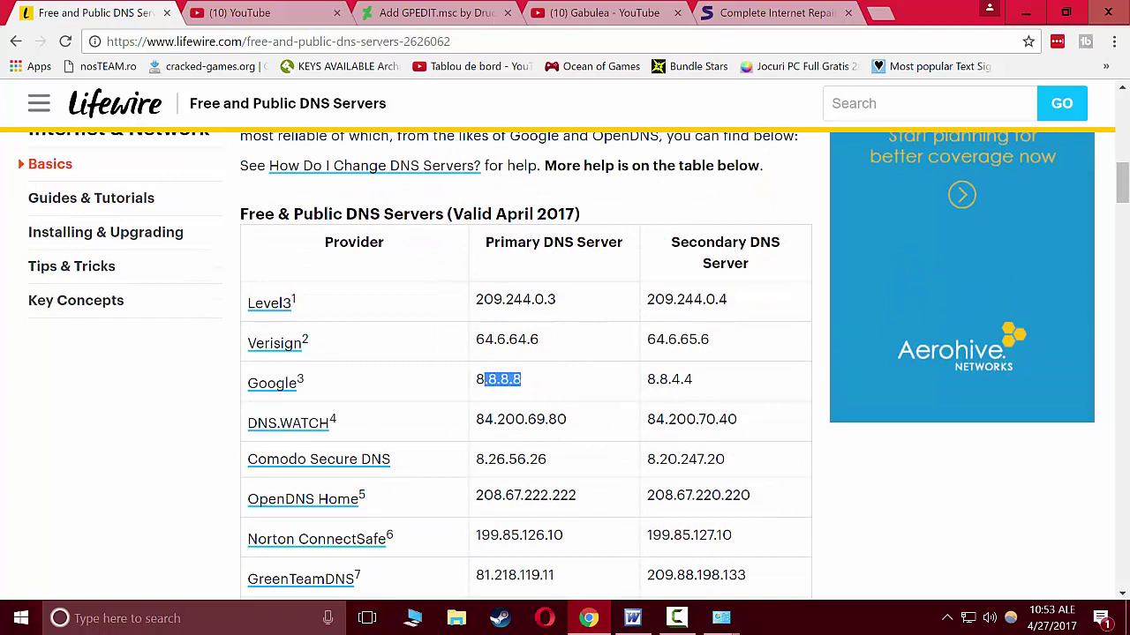
{"action": "right_click", "coordinate": [496, 379]}
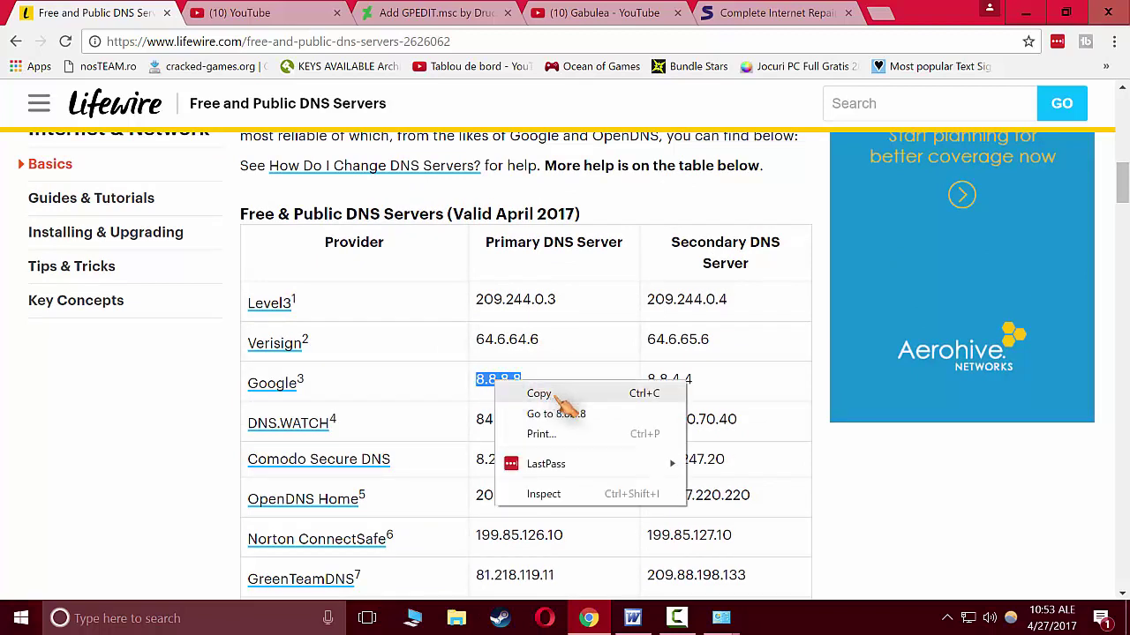
{"action": "left_click", "coordinate": [568, 396]}
{"action": "left_click", "coordinate": [721, 618]}
{"action": "left_click", "coordinate": [782, 552]}
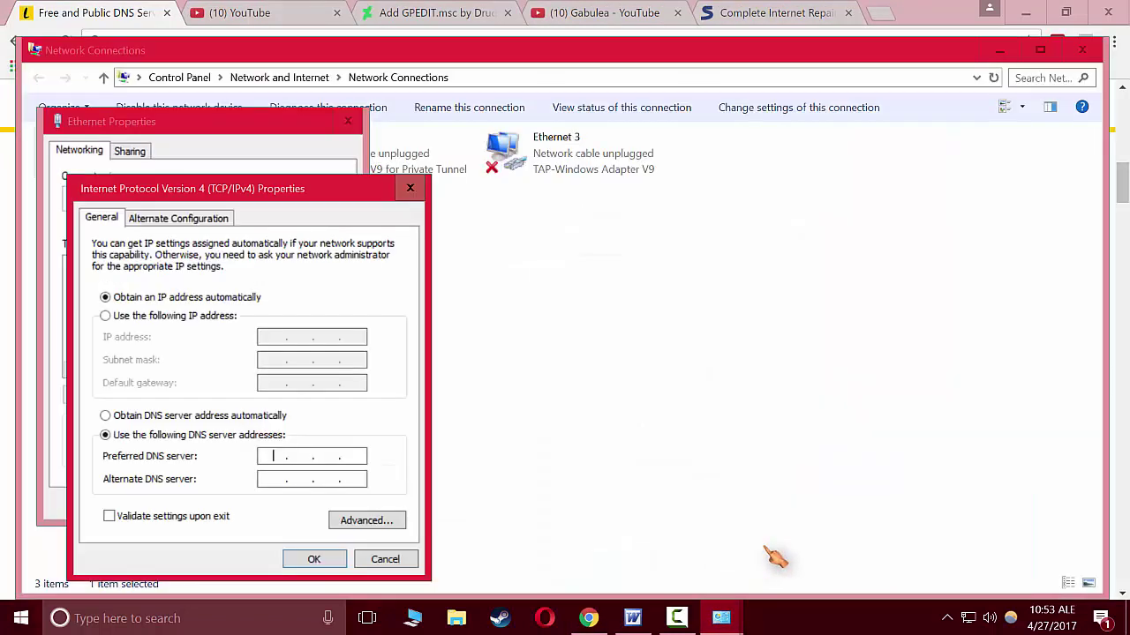
{"action": "left_click", "coordinate": [291, 436]}
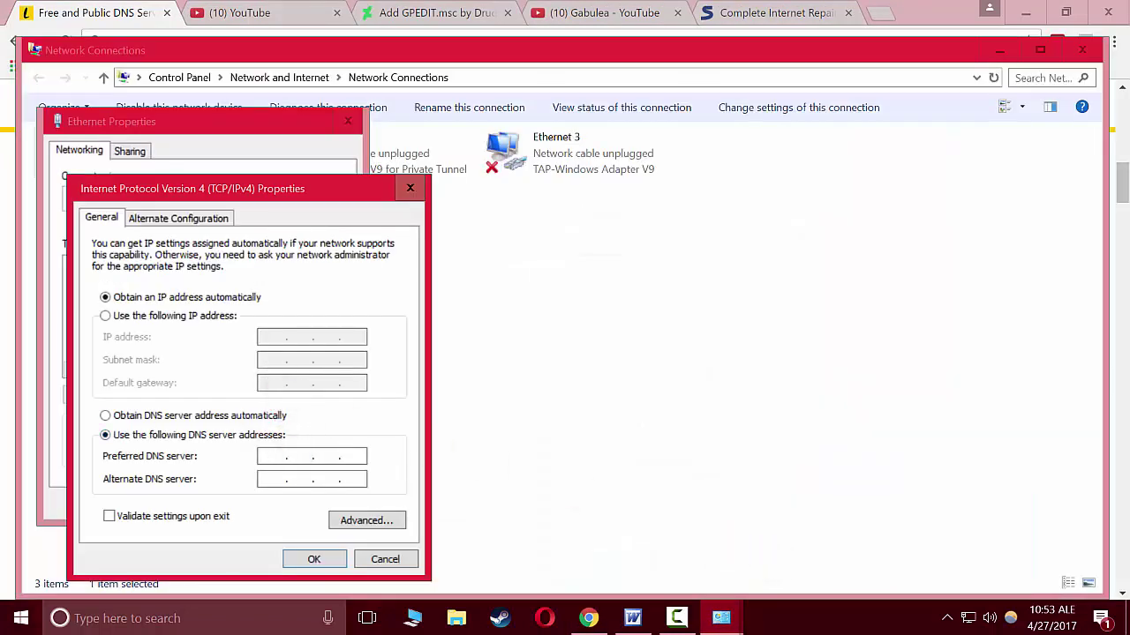
{"action": "right_click", "coordinate": [273, 456]}
{"action": "left_click", "coordinate": [324, 294]}
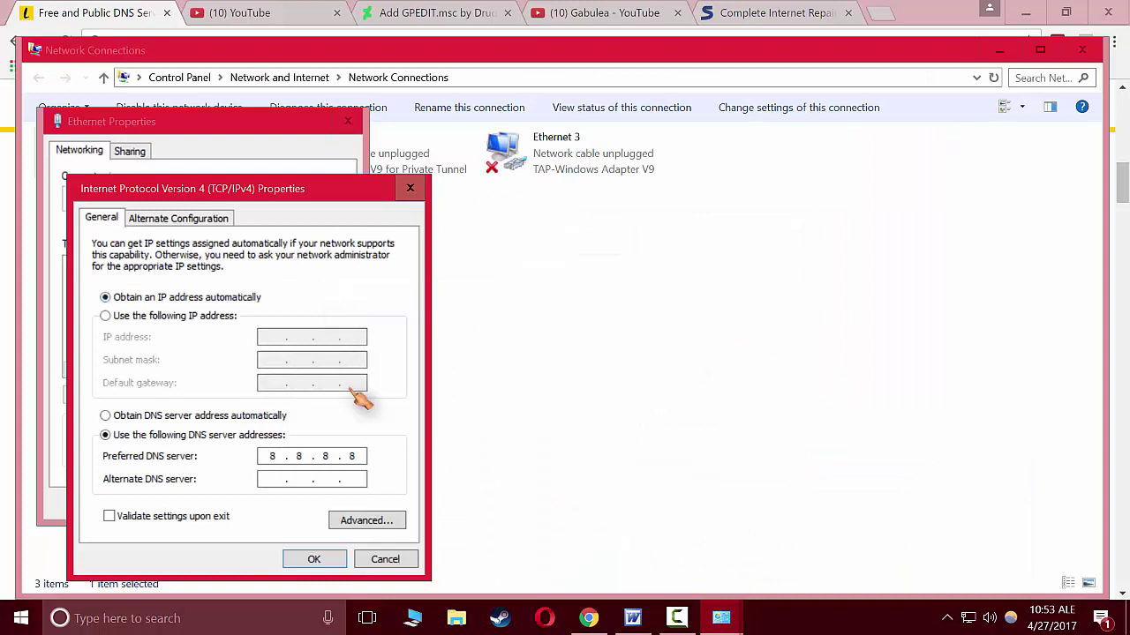
Copy Google's secondary DNS address 8.8.4.4 from the web table, paste it as the alternate DNS server and accept the IPv4 settings.
{"action": "left_click", "coordinate": [587, 615]}
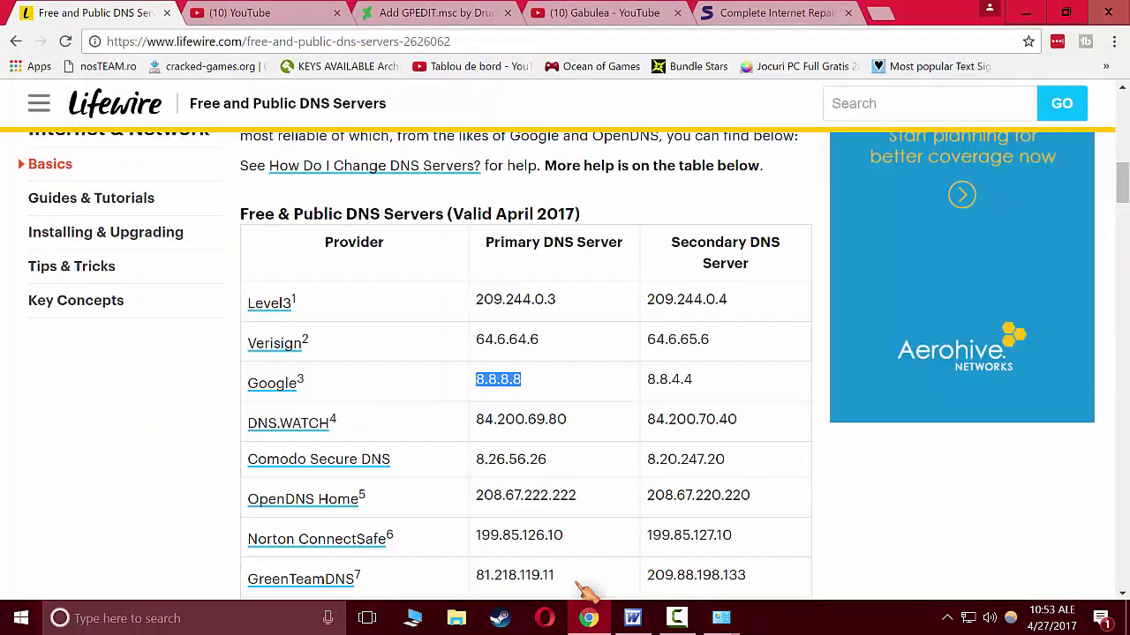
{"action": "left_click_drag", "start_coordinate": [711, 389], "coordinate": [646, 381]}
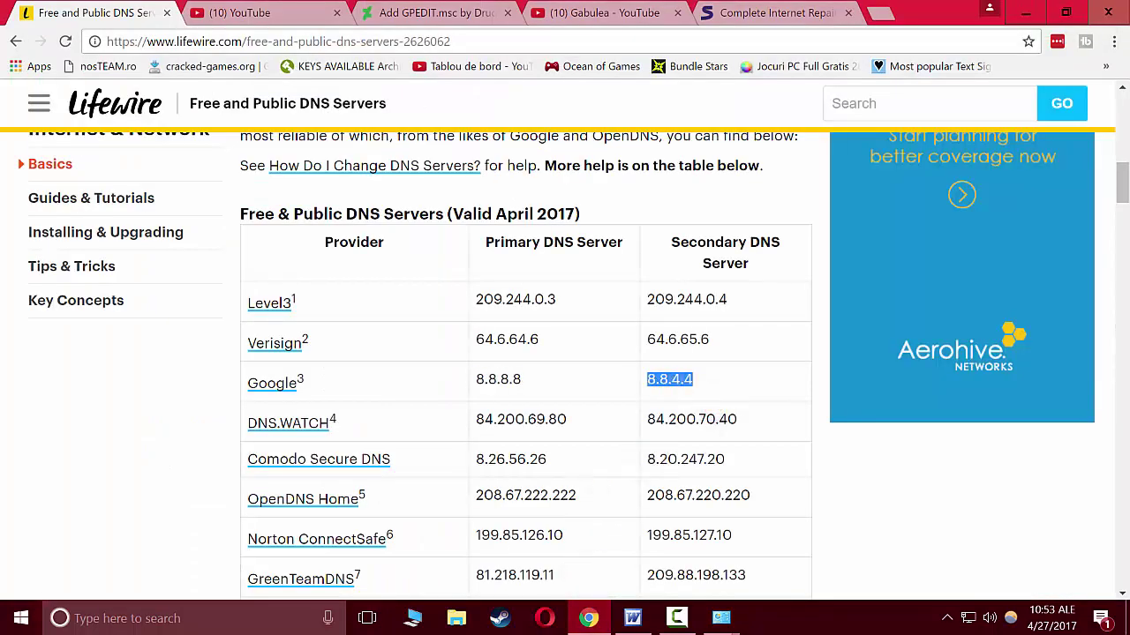
{"action": "right_click", "coordinate": [658, 383]}
{"action": "left_click", "coordinate": [680, 391]}
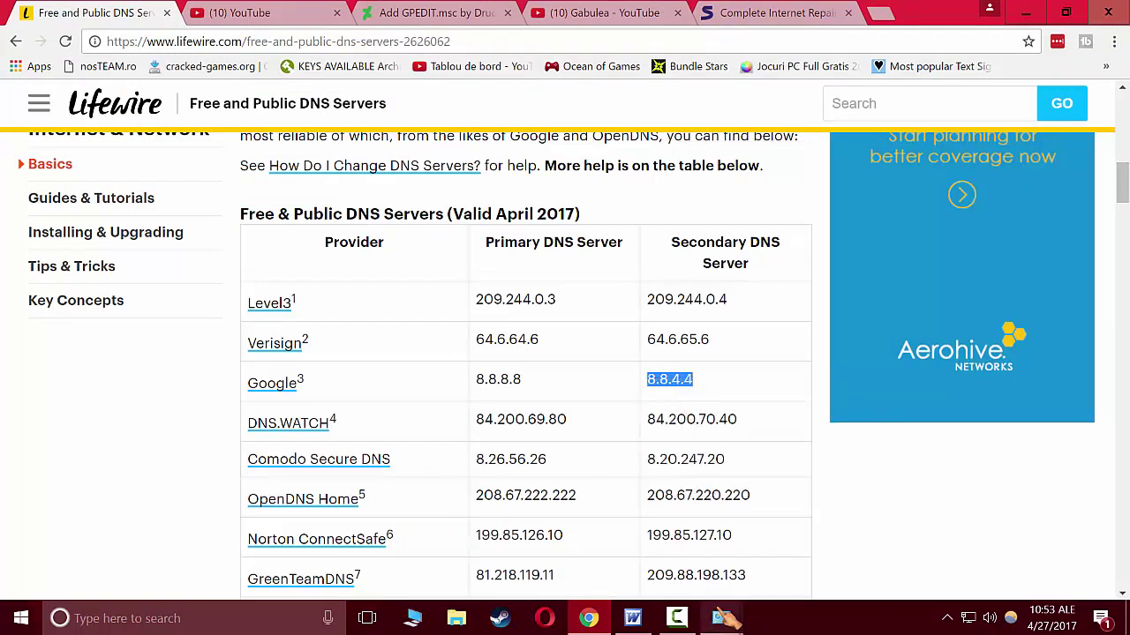
{"action": "mouse_move", "coordinate": [724, 617]}
{"action": "left_click", "coordinate": [769, 564]}
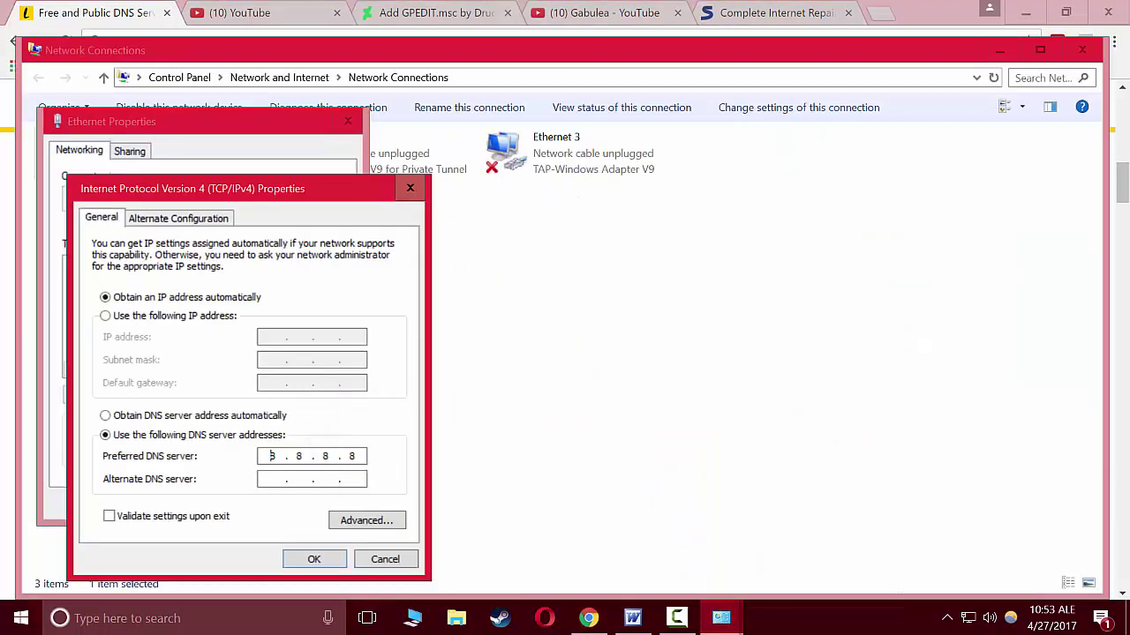
{"action": "right_click", "coordinate": [286, 483]}
{"action": "left_click", "coordinate": [327, 318]}
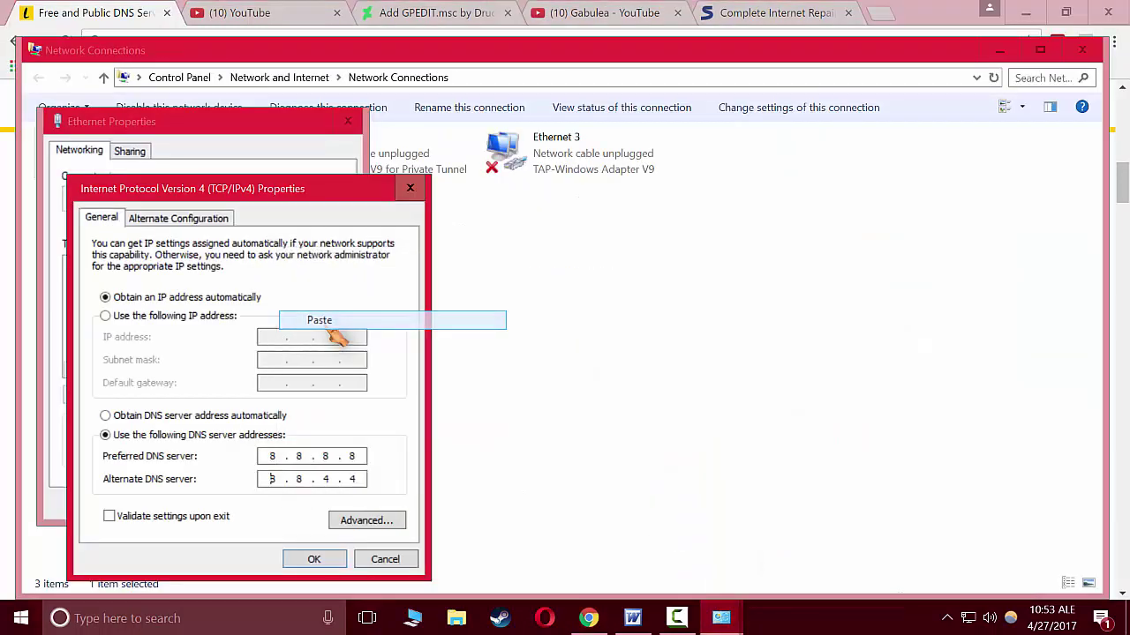
{"action": "left_click", "coordinate": [315, 560]}
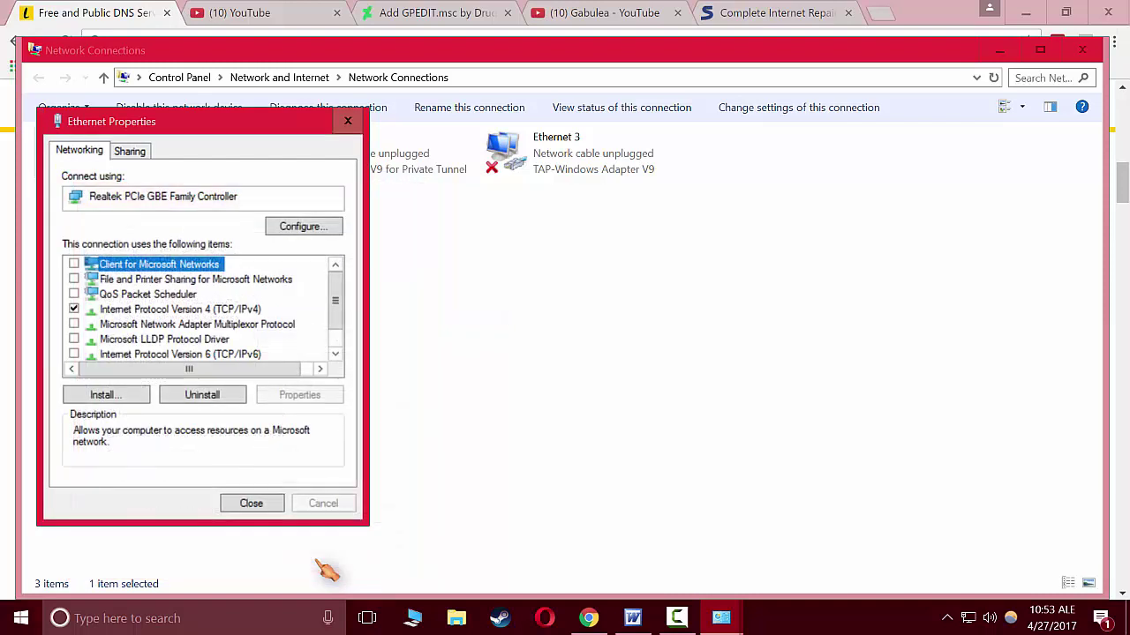
Recheck the IPv4 DNS entries against the web page's DNS server table and close the adapter's property dialogs.
{"action": "double_click", "coordinate": [133, 309]}
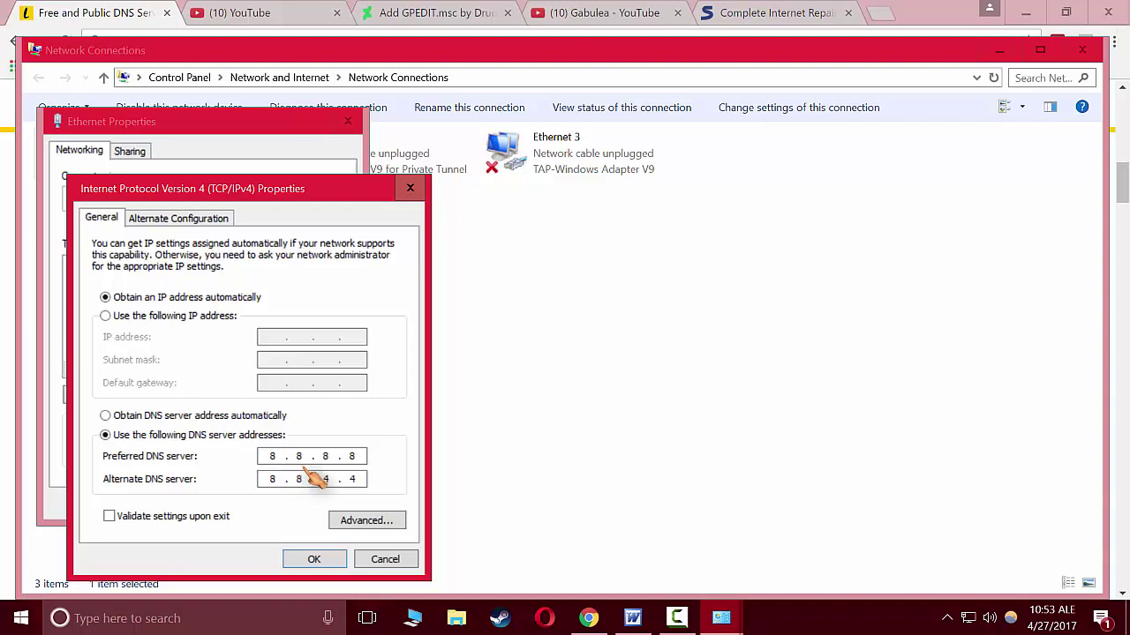
{"action": "left_click", "coordinate": [588, 618]}
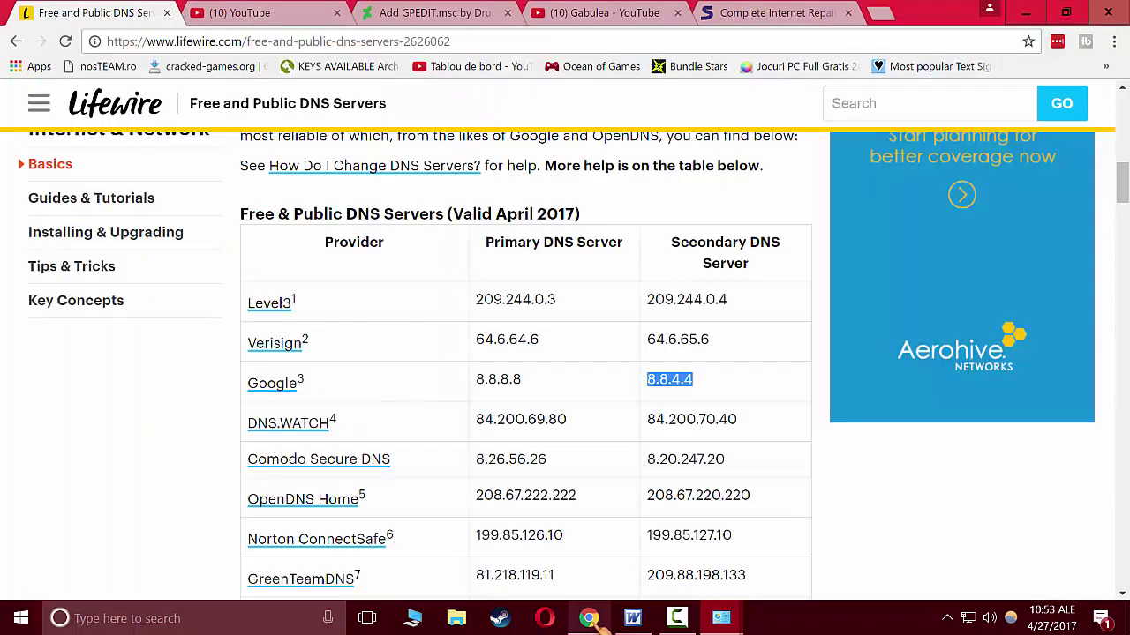
{"action": "scroll", "coordinate": [728, 491], "scroll_direction": "down", "scroll_amount": 1}
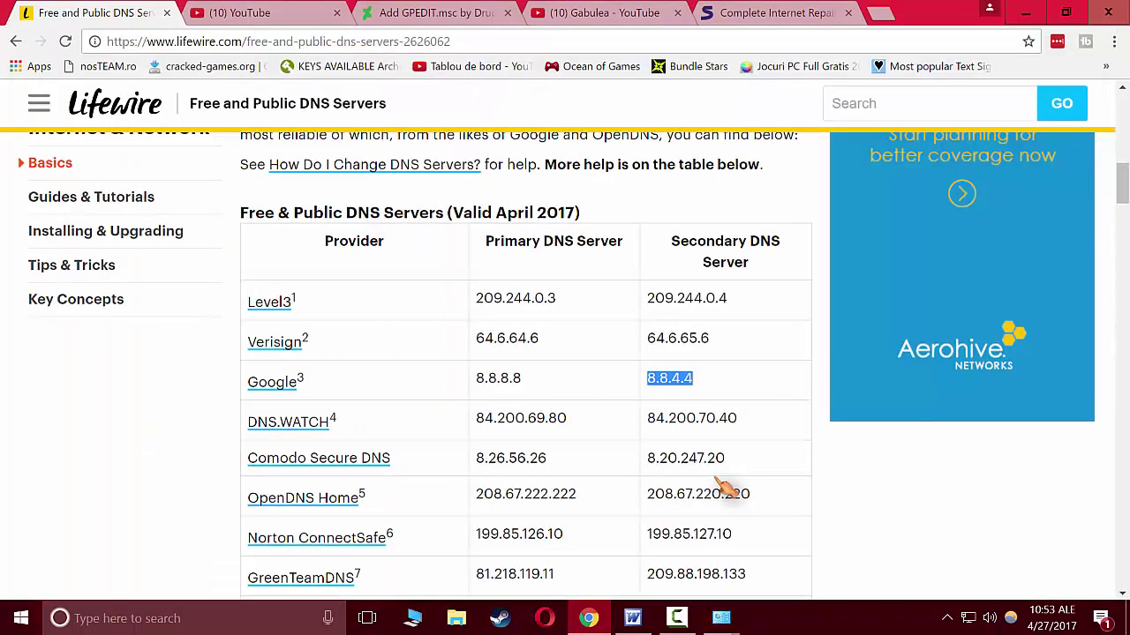
{"action": "left_click", "coordinate": [580, 404]}
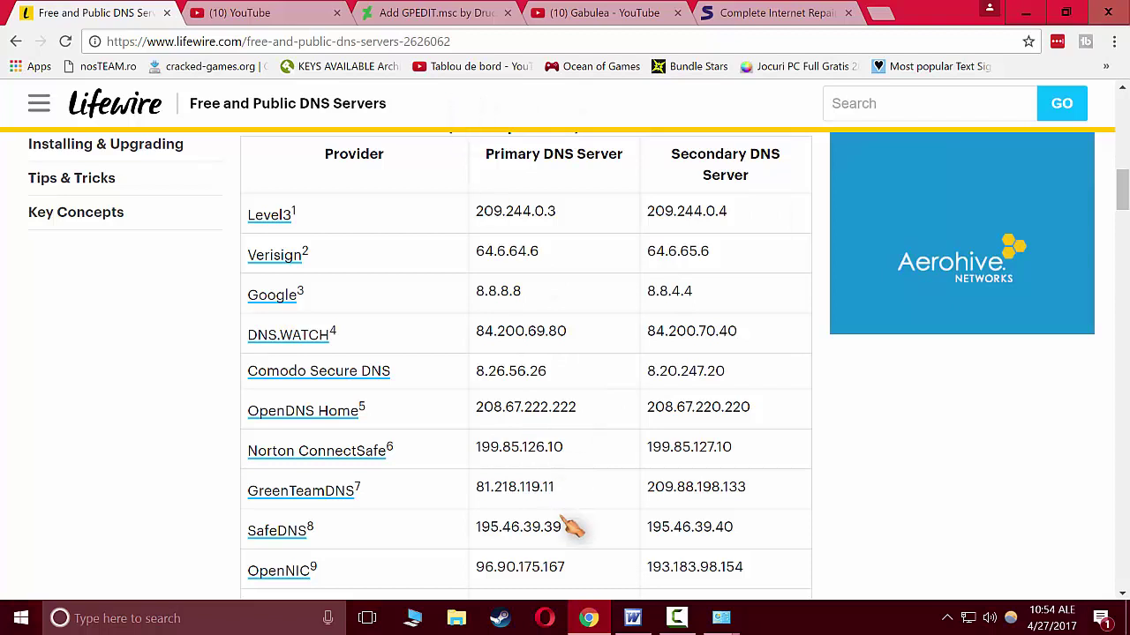
{"action": "left_click", "coordinate": [1027, 14]}
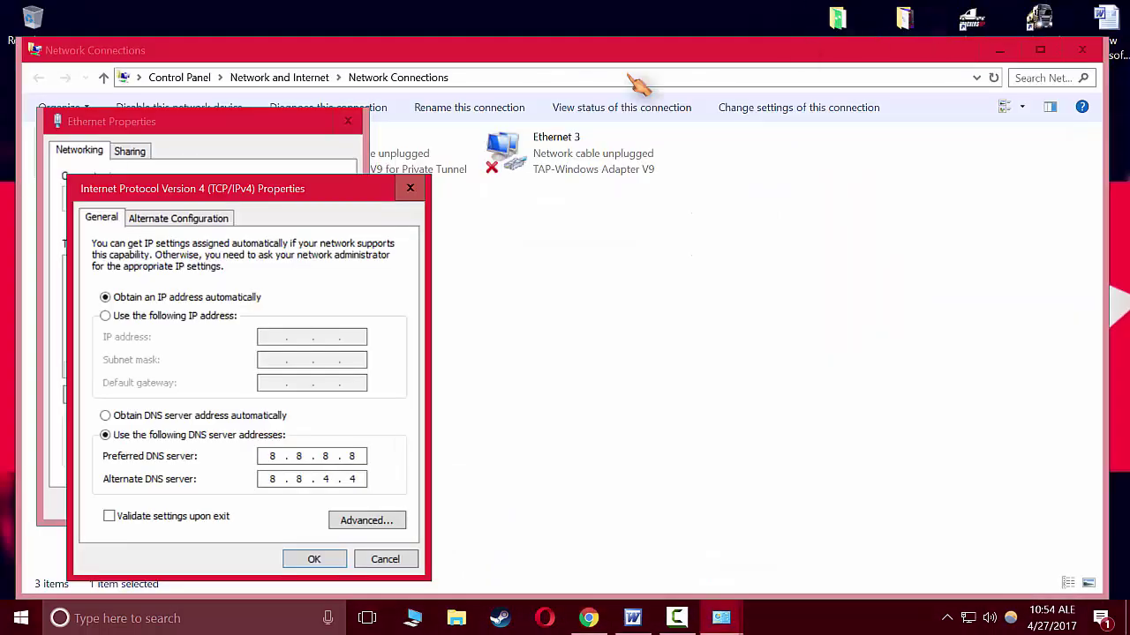
{"action": "left_click", "coordinate": [432, 184]}
{"action": "left_click", "coordinate": [348, 121]}
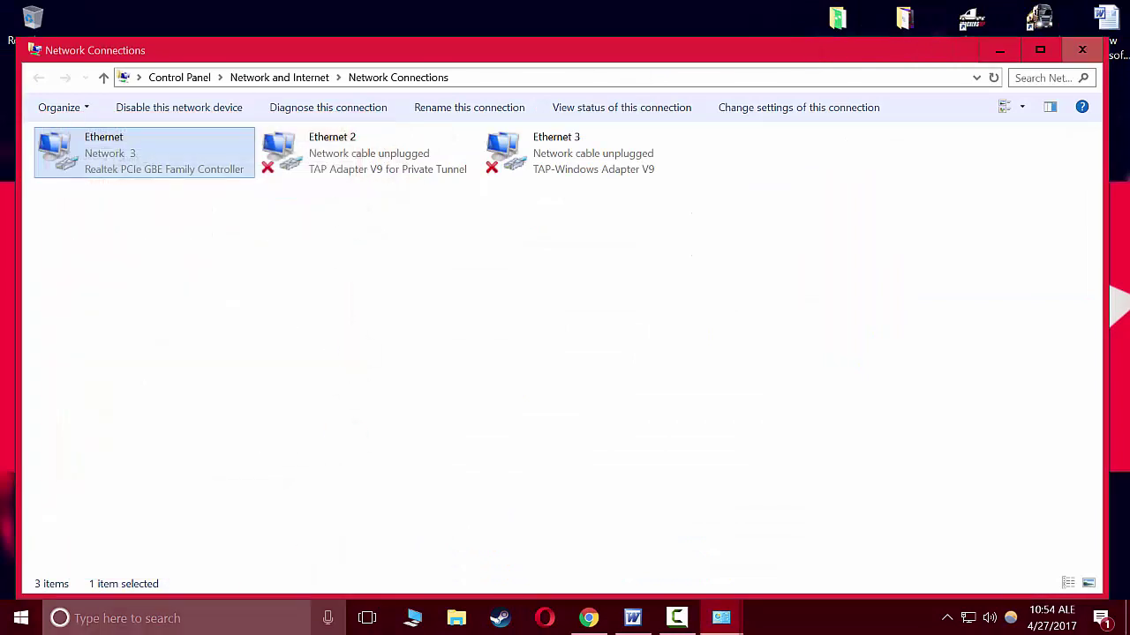
Open the Registry Editor by running regedit from the Run dialog.
{"action": "left_click", "coordinate": [200, 621]}
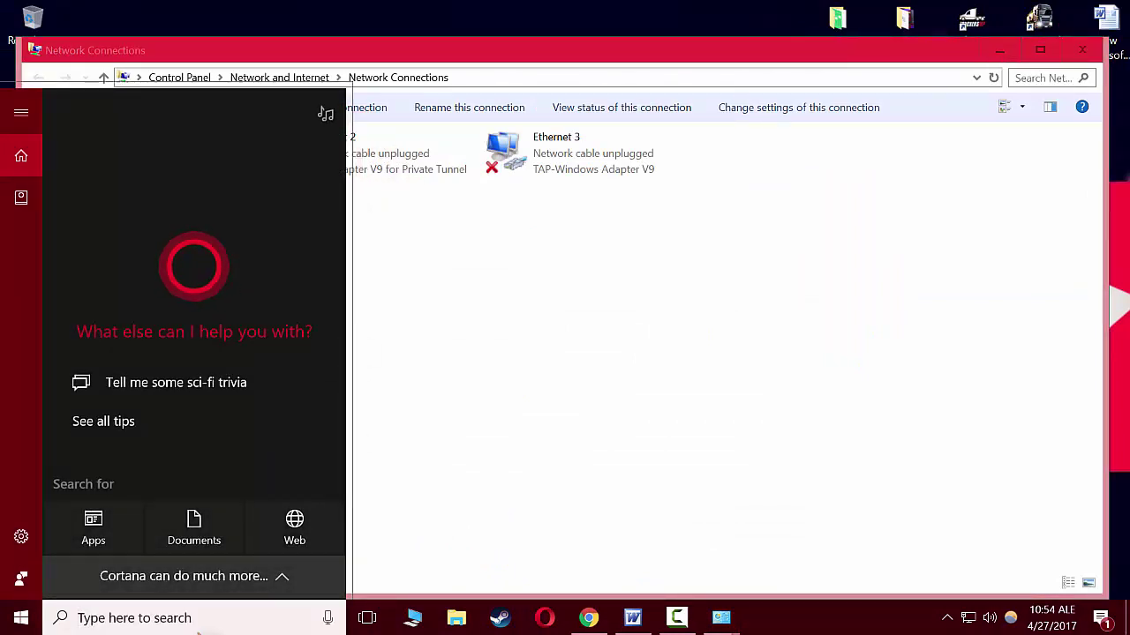
{"action": "type", "text": "r"}
{"action": "left_click", "coordinate": [88, 264]}
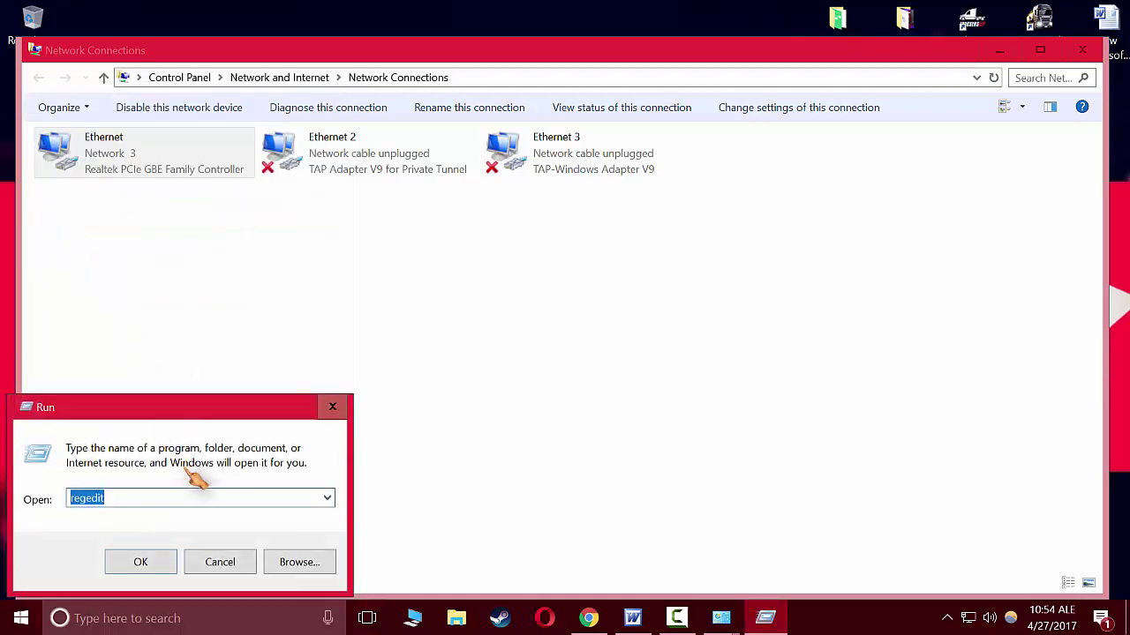
{"action": "left_click", "coordinate": [146, 562]}
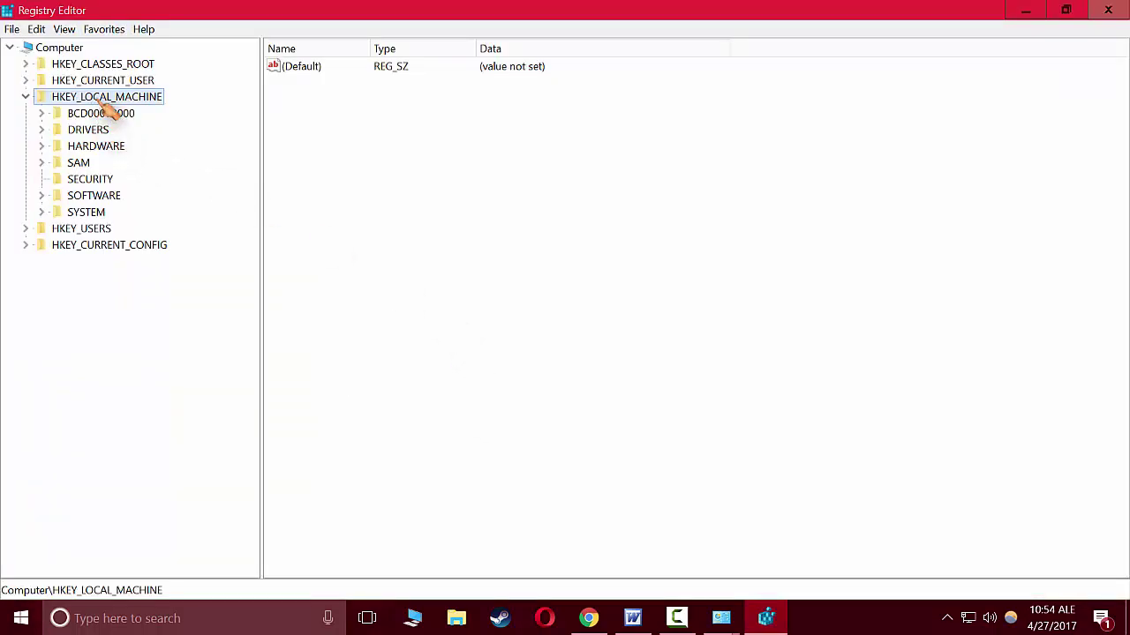
Go to the registry key HKEY_LOCAL_MACHINE\SOFTWARE\Microsoft\Windows\CurrentVersion.
{"action": "double_click", "coordinate": [104, 197]}
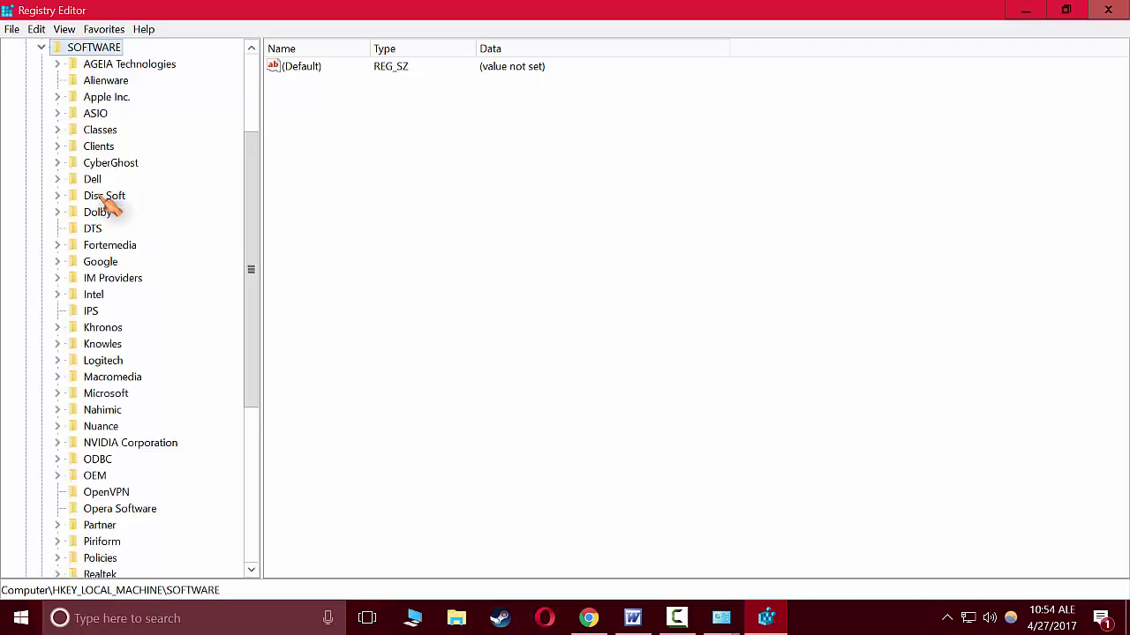
{"action": "double_click", "coordinate": [120, 396]}
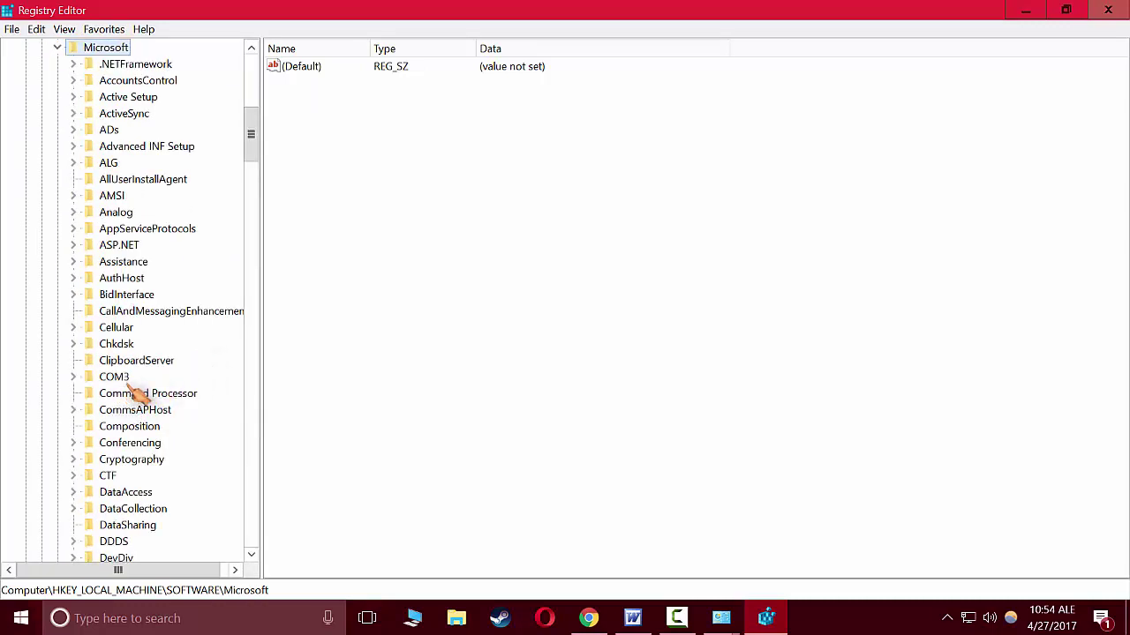
{"action": "left_click", "coordinate": [131, 396]}
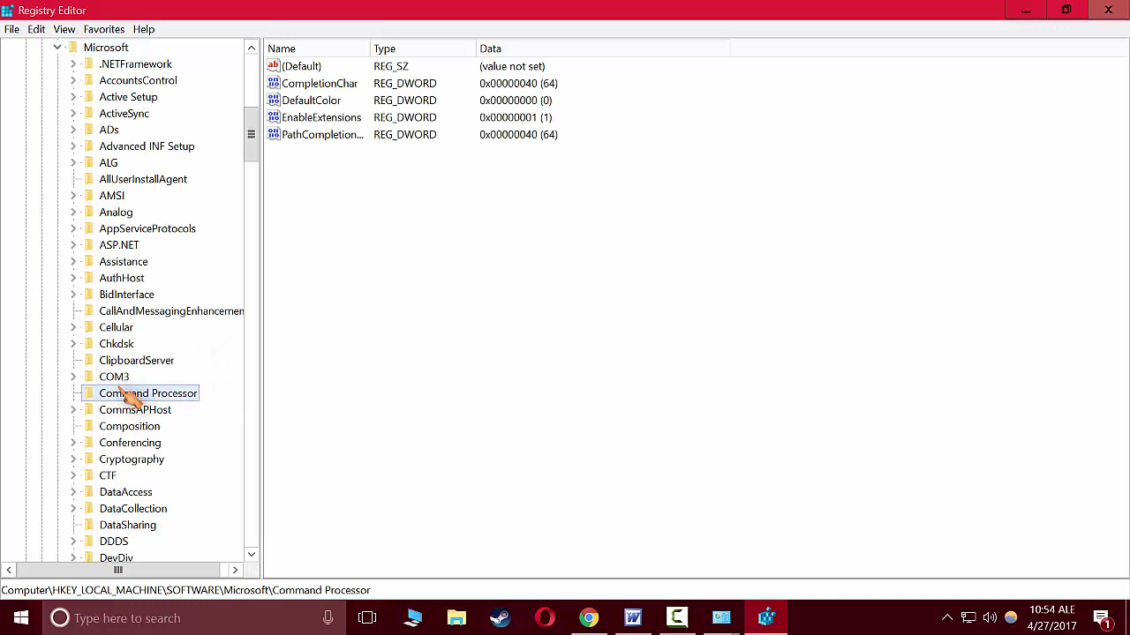
{"action": "key", "text": "w"}
{"action": "scroll", "coordinate": [177, 423], "scroll_direction": "down", "scroll_amount": 1}
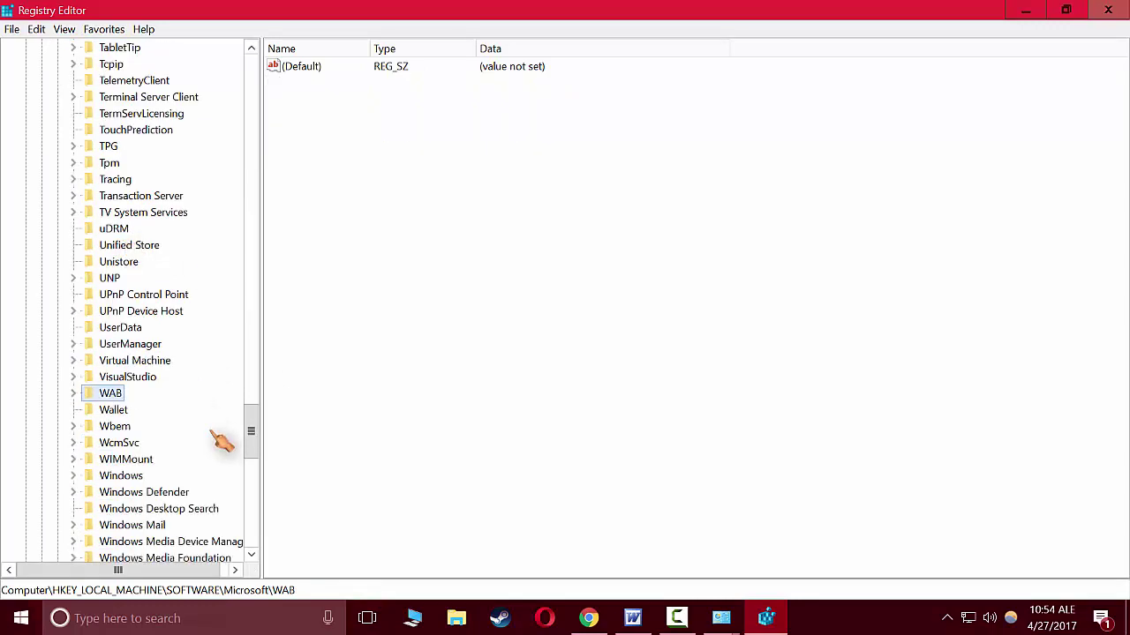
{"action": "double_click", "coordinate": [128, 475]}
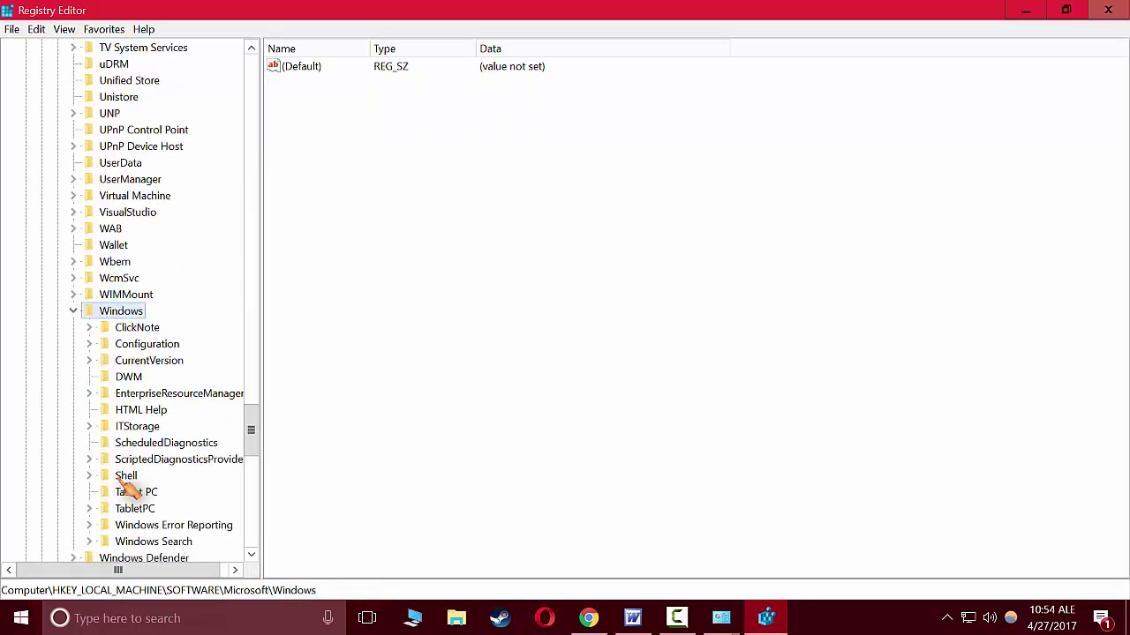
{"action": "double_click", "coordinate": [148, 361]}
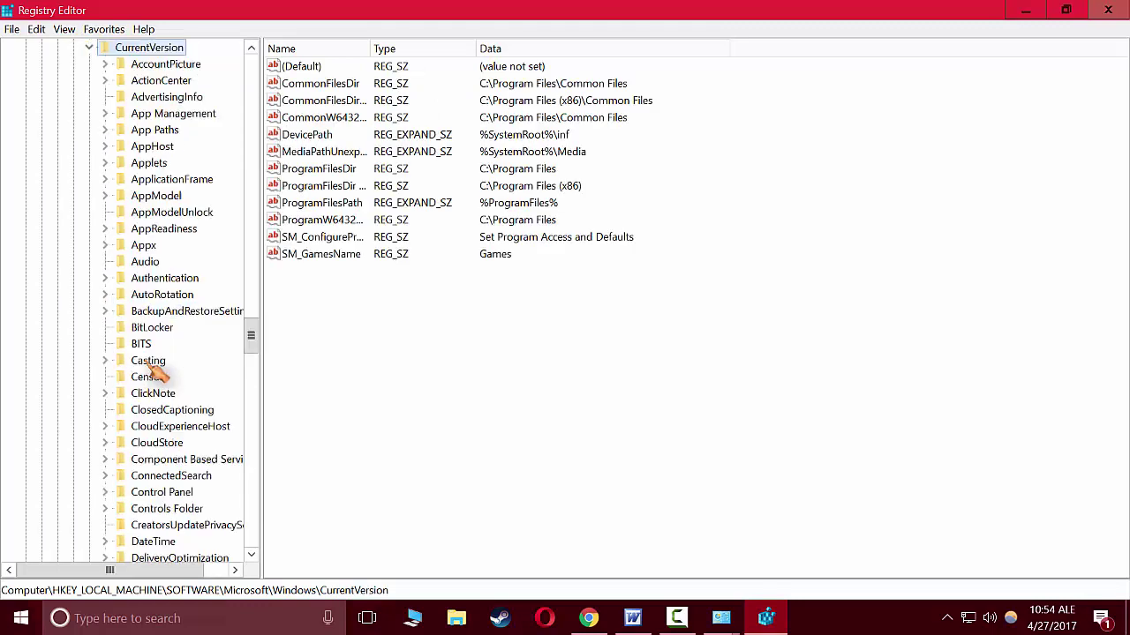
Create a DWORD (32-bit) value in the CurrentVersion key and name it MaxConectionPerServer.
{"action": "right_click", "coordinate": [311, 328]}
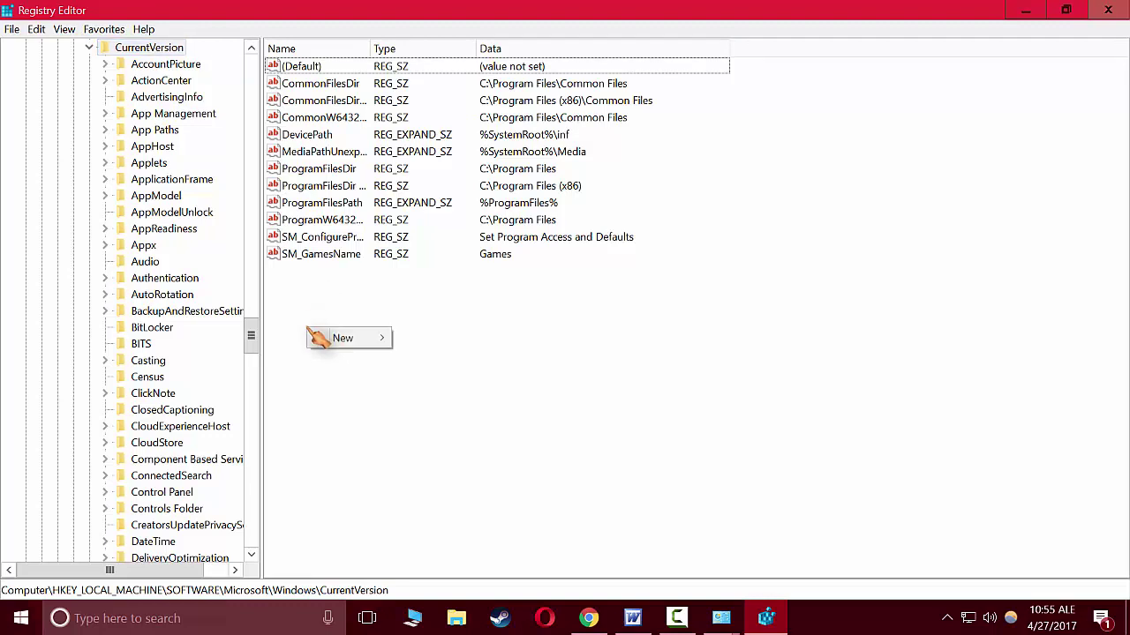
{"action": "mouse_move", "coordinate": [346, 338]}
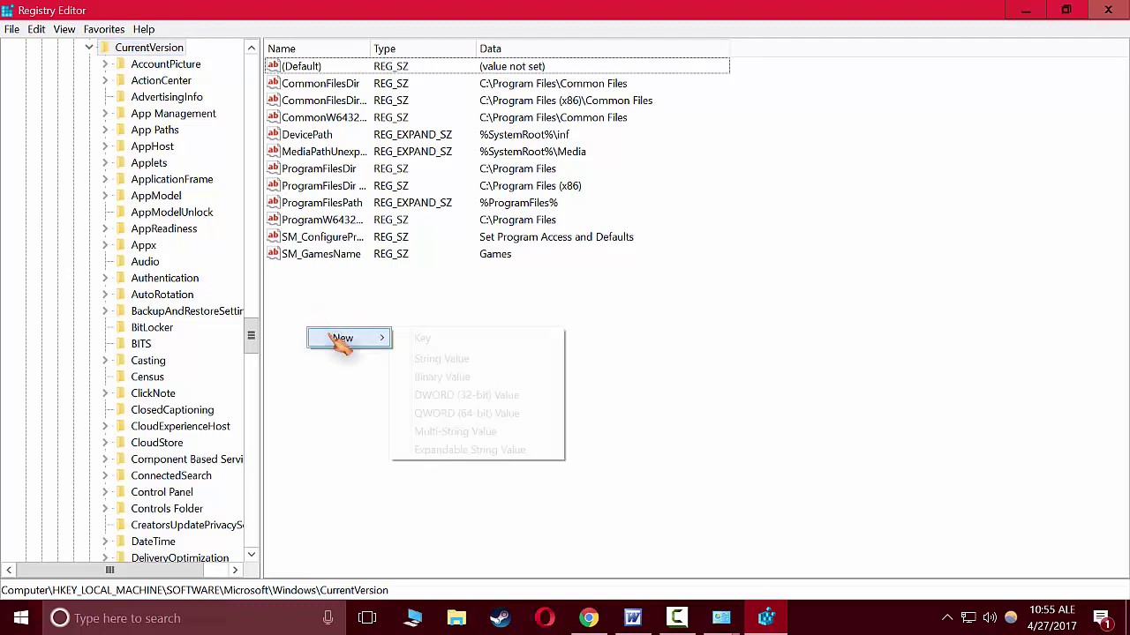
{"action": "left_click", "coordinate": [467, 395]}
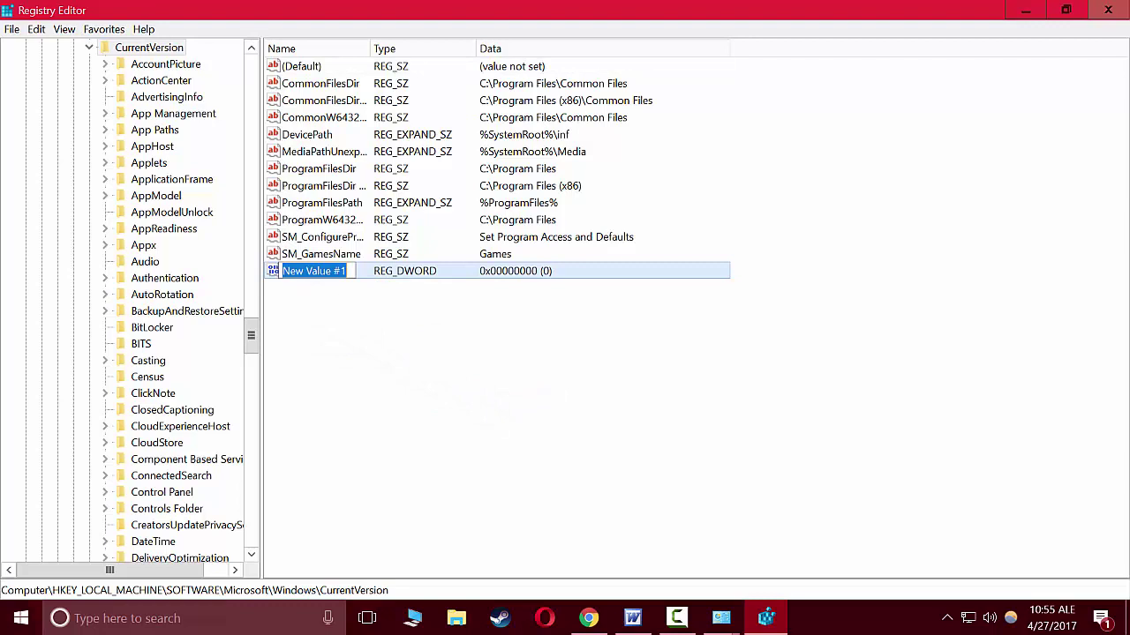
{"action": "right_click", "coordinate": [305, 276]}
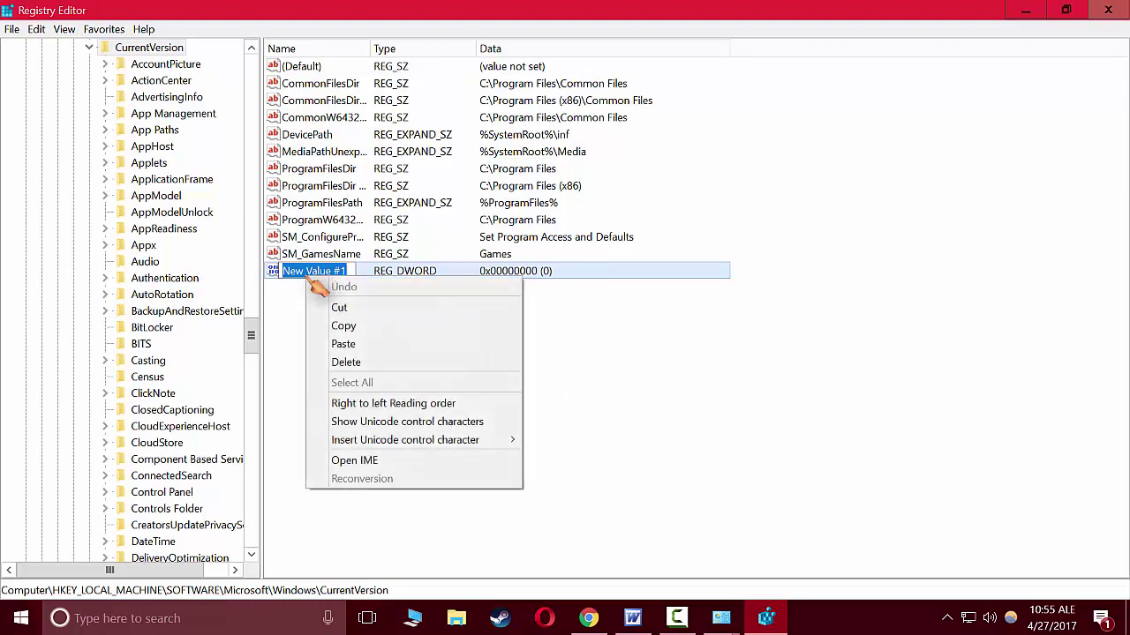
{"action": "left_click", "coordinate": [366, 346]}
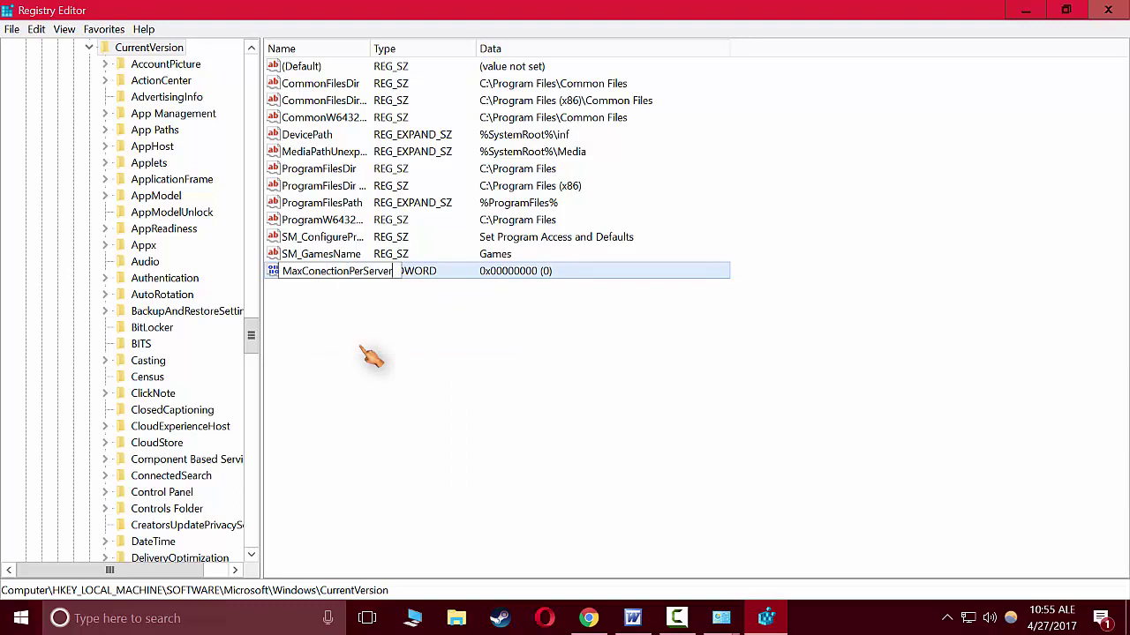
{"action": "key", "text": "Return"}
Set the value data of MaxConectionPerServer to 16 in hexadecimal.
{"action": "double_click", "coordinate": [320, 272]}
{"action": "type", "text": "16"}
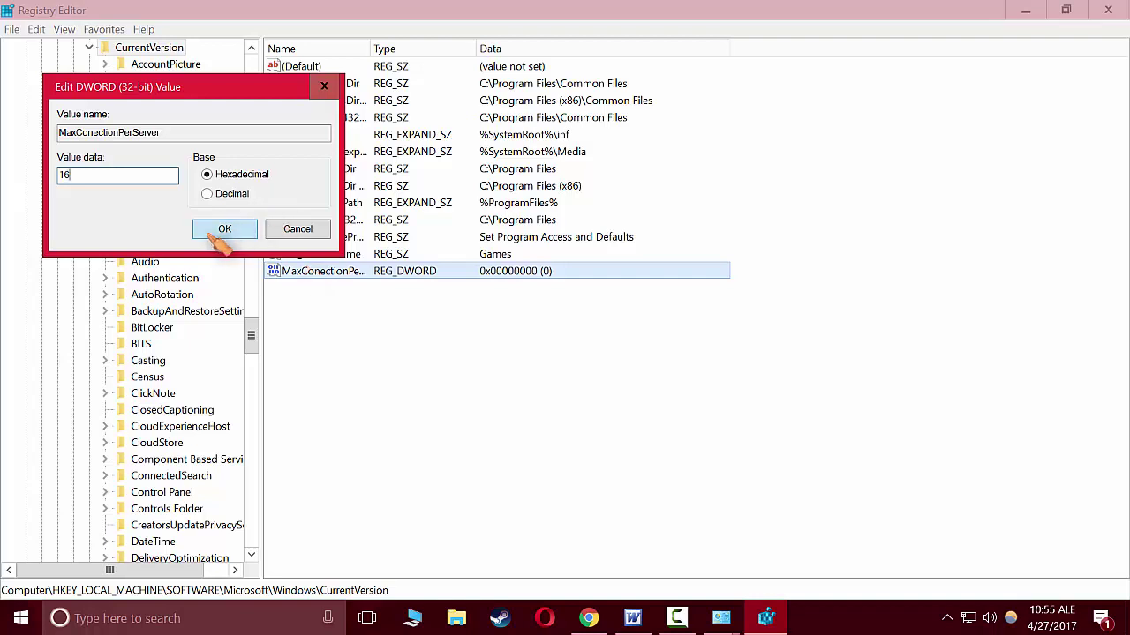
{"action": "left_click", "coordinate": [222, 231]}
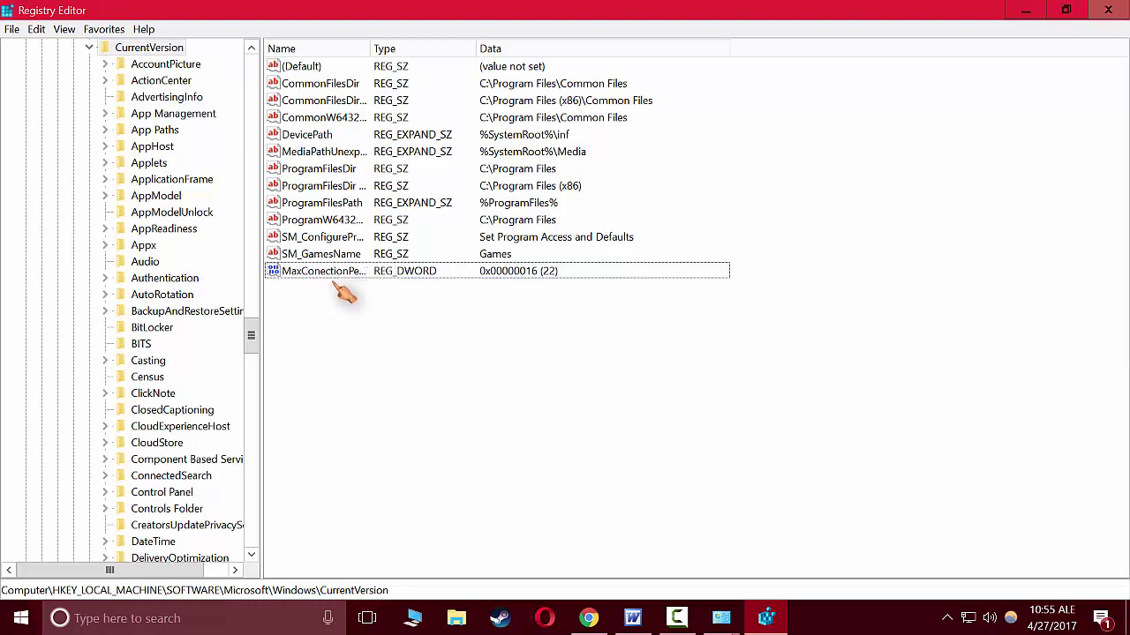
Create a second DWORD (32-bit) value in the CurrentVersion key and name it MaxConection1_0Server.
{"action": "right_click", "coordinate": [311, 335]}
{"action": "mouse_move", "coordinate": [353, 345]}
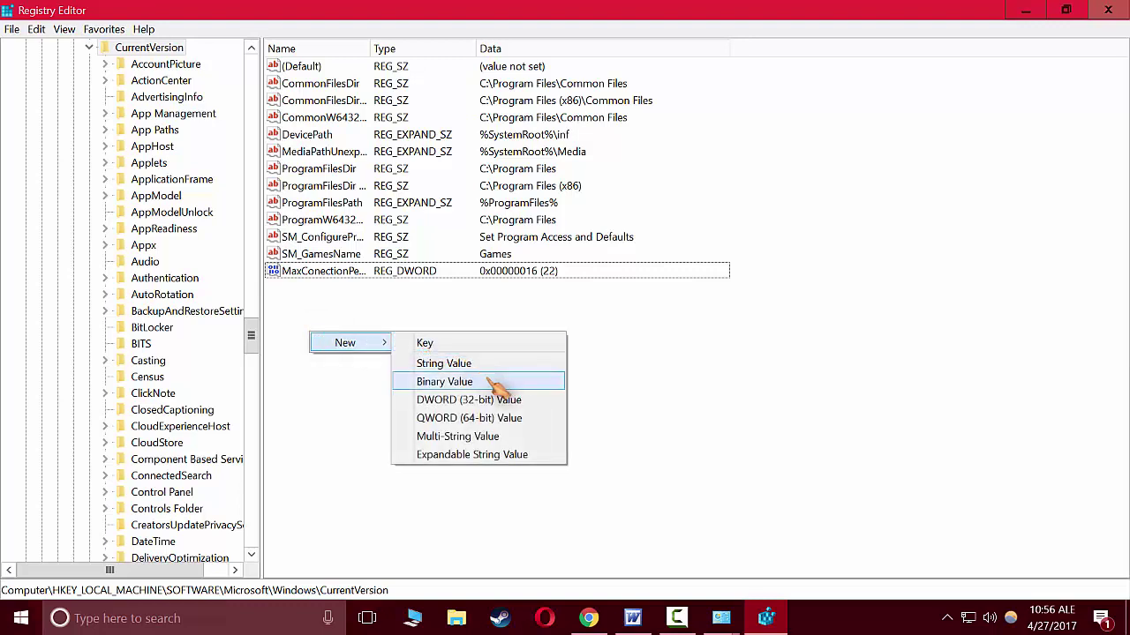
{"action": "left_click", "coordinate": [507, 403]}
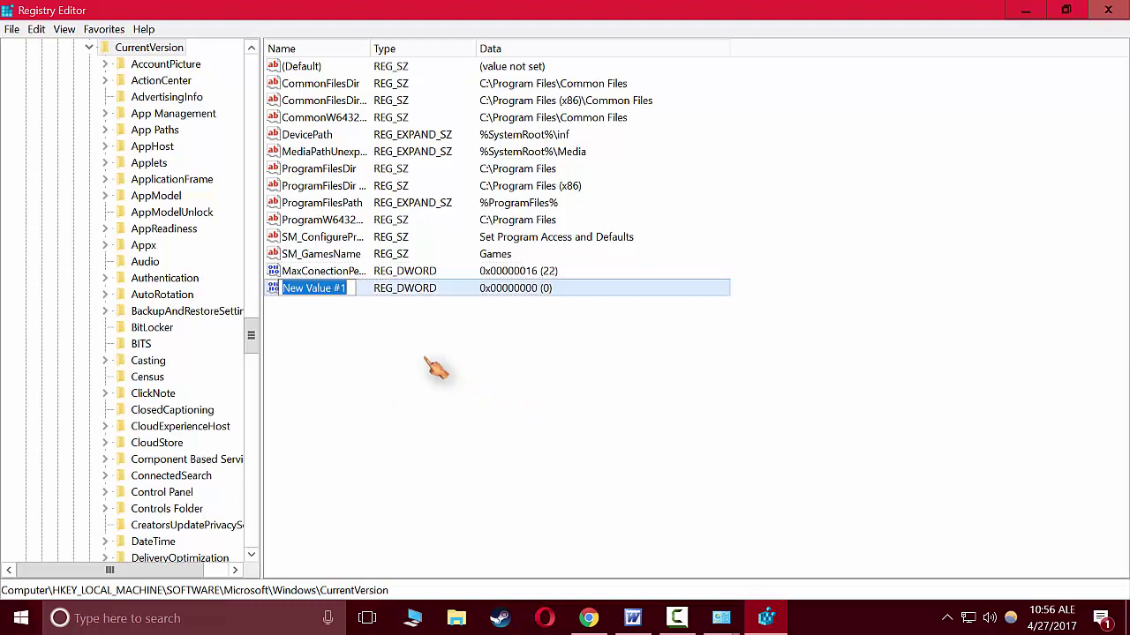
{"action": "right_click", "coordinate": [304, 292]}
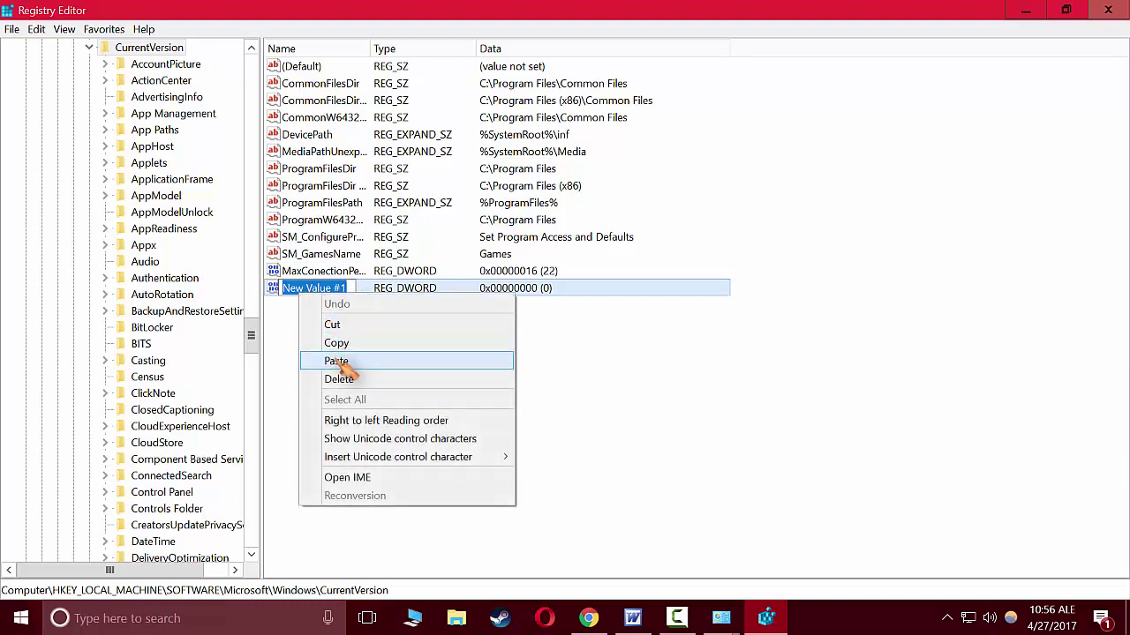
{"action": "left_click", "coordinate": [338, 361]}
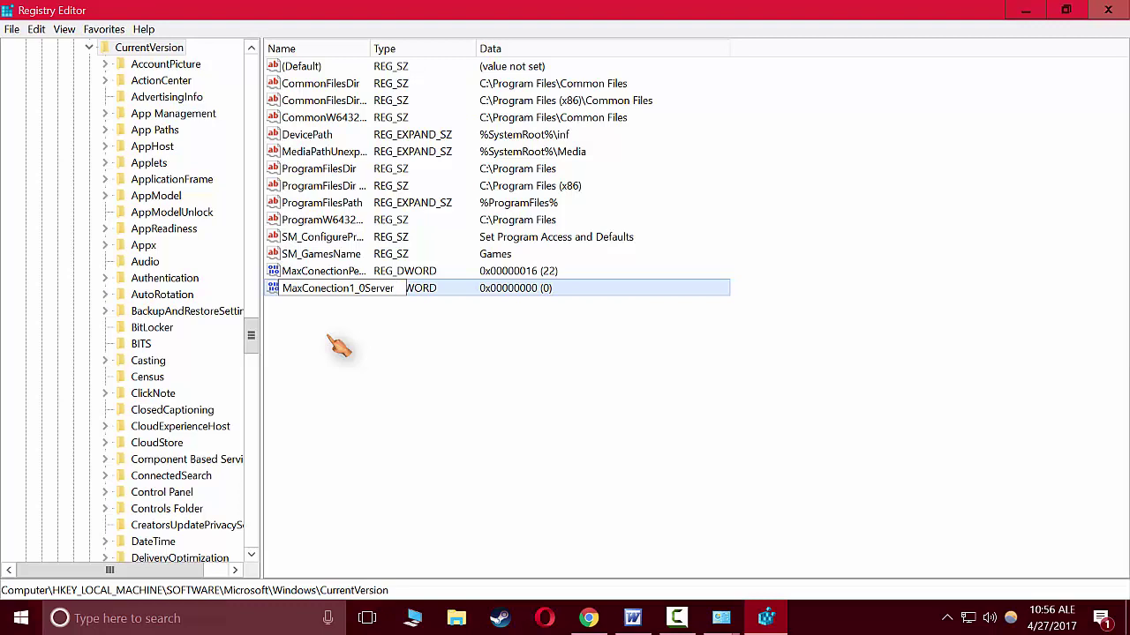
{"action": "key", "text": "Return"}
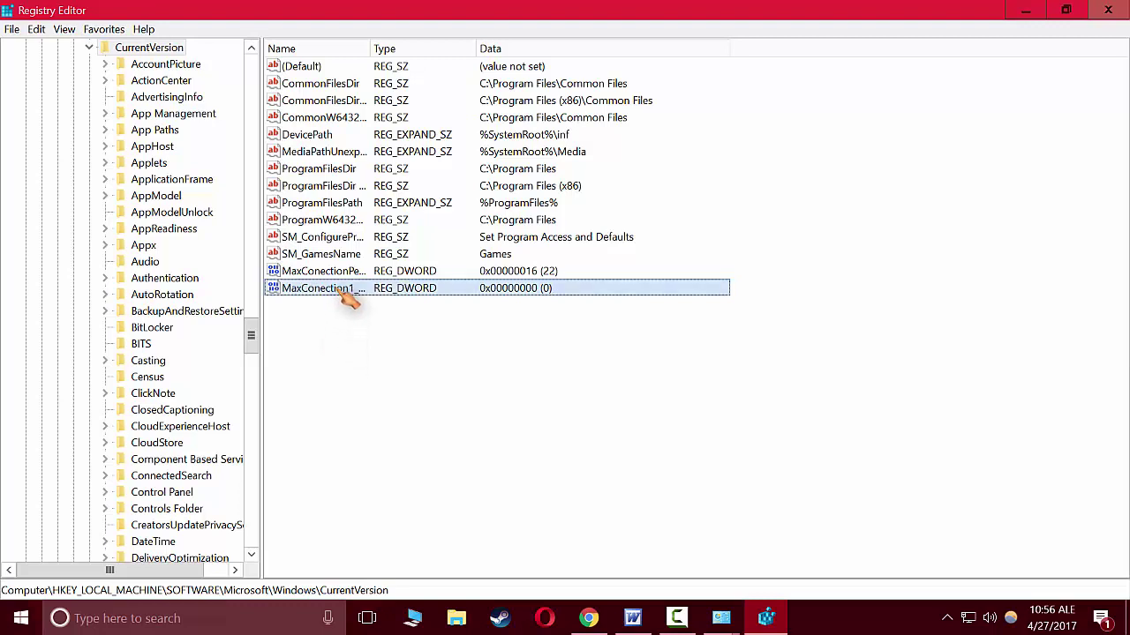
Set the value data of MaxConection1_0Server to 16 in hexadecimal.
{"action": "double_click", "coordinate": [349, 298]}
{"action": "type", "text": "16"}
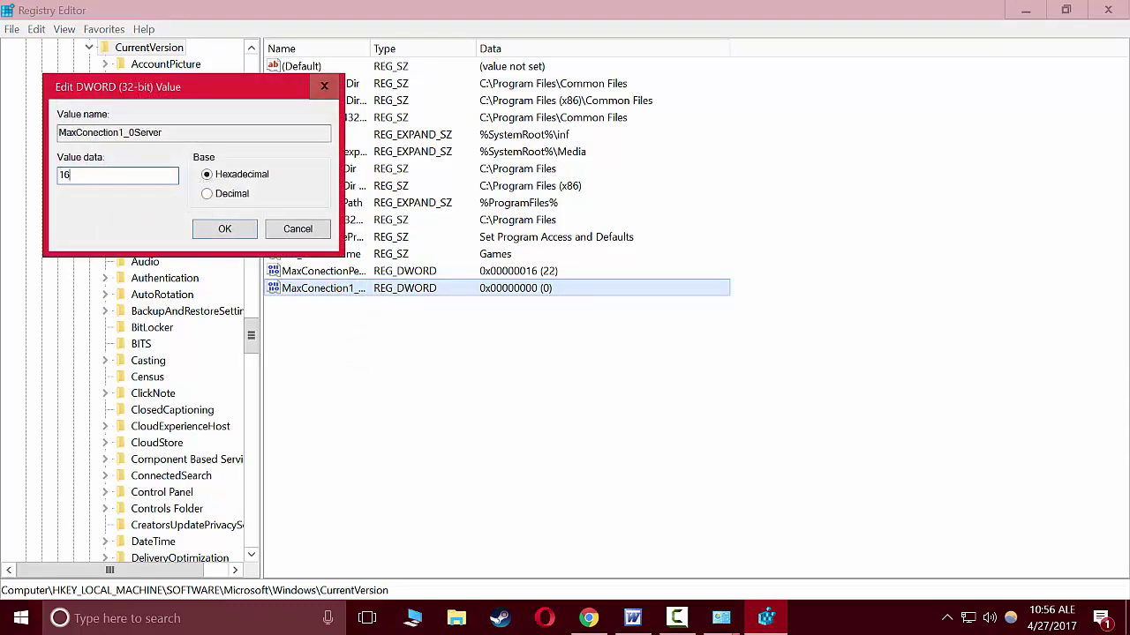
{"action": "left_click", "coordinate": [225, 229]}
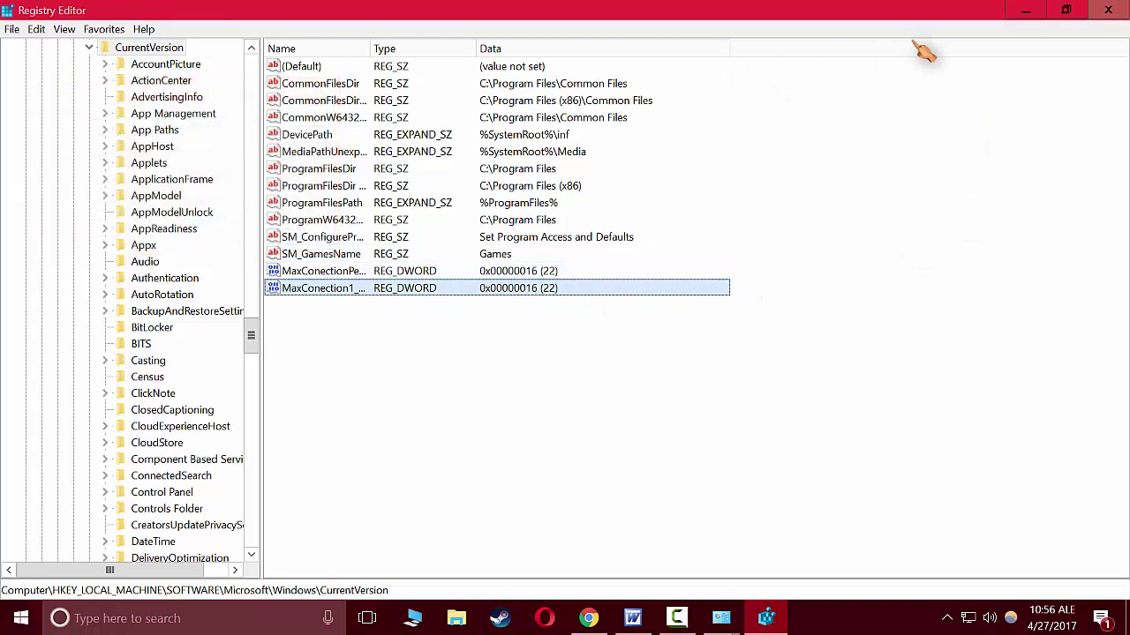
Close the Registry Editor and the open network settings windows to return to the desktop.
{"action": "left_click", "coordinate": [1110, 10]}
{"action": "left_click", "coordinate": [1036, 48]}
{"action": "left_click", "coordinate": [1083, 51]}
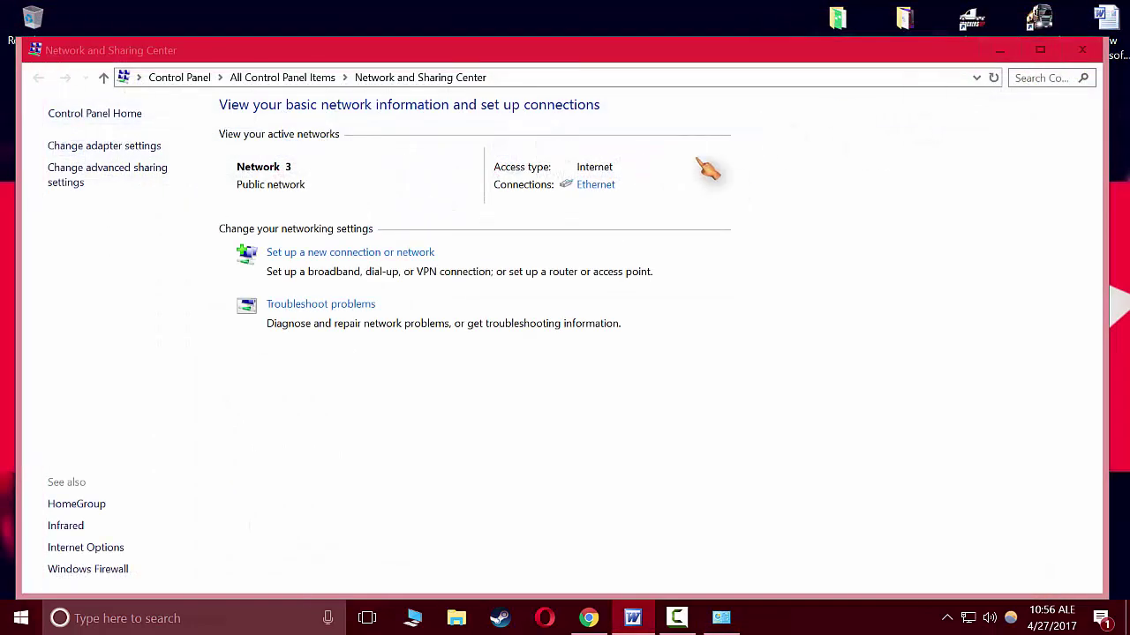
{"action": "left_click", "coordinate": [1084, 51]}
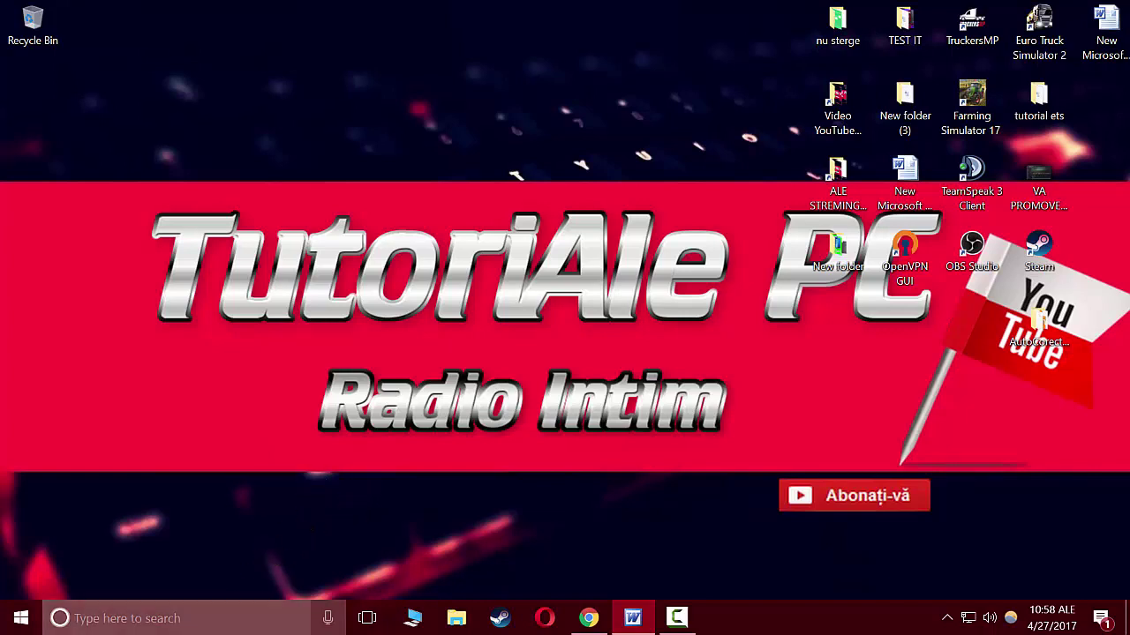
Switch to Chrome and review the Add GPEDIT.msc download page and the gpedit.msc links in the Windows 10 update video's description.
{"action": "left_click", "coordinate": [589, 617]}
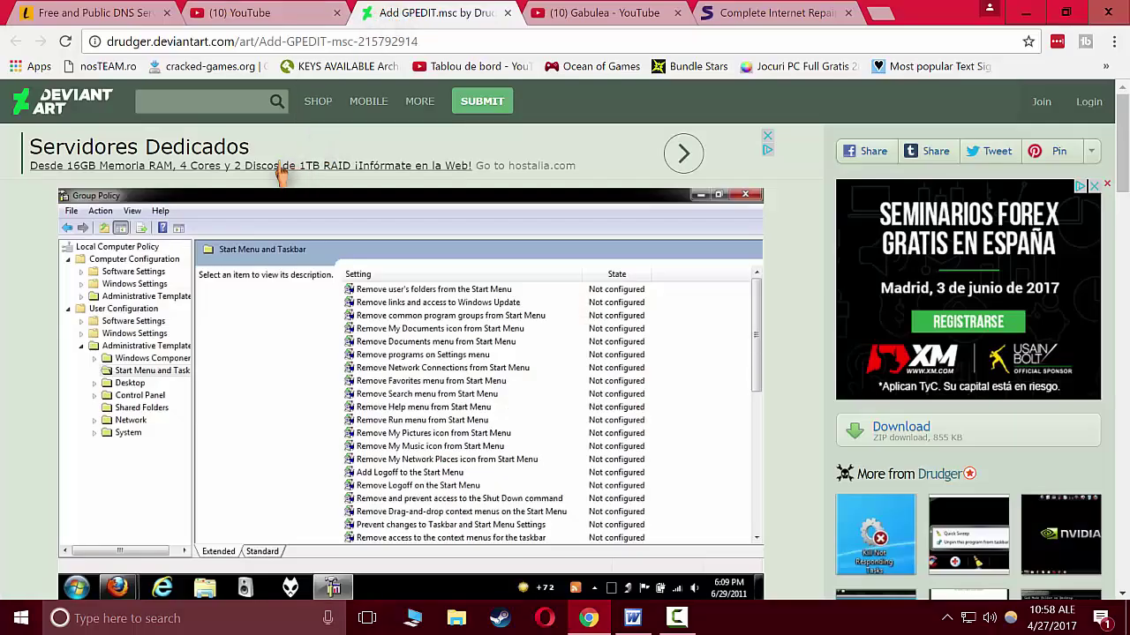
{"action": "scroll", "coordinate": [245, 174], "scroll_direction": "down", "scroll_amount": 3}
{"action": "scroll", "coordinate": [246, 175], "scroll_direction": "up", "scroll_amount": 1}
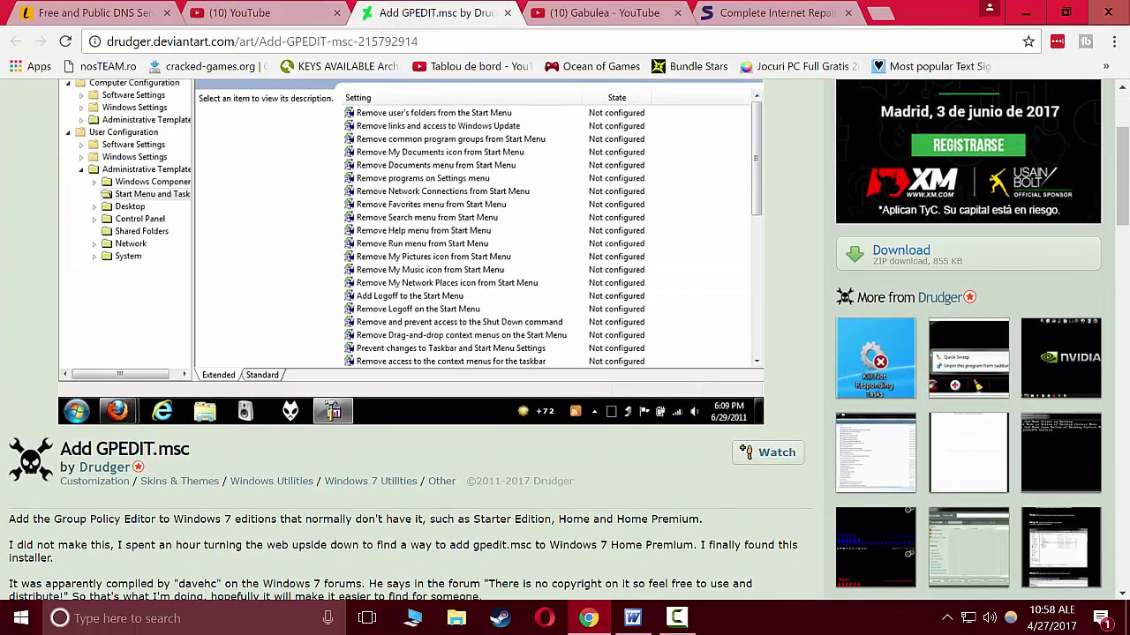
{"action": "left_click", "coordinate": [238, 12]}
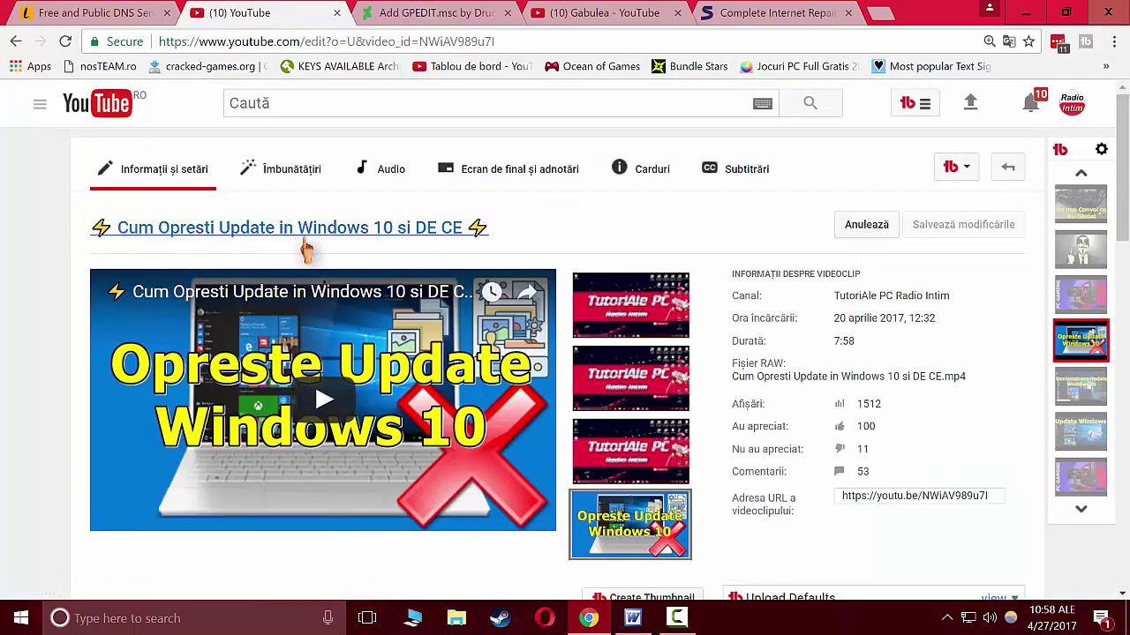
{"action": "scroll", "coordinate": [368, 255], "scroll_direction": "down", "scroll_amount": 3}
{"action": "scroll", "coordinate": [371, 263], "scroll_direction": "down", "scroll_amount": 1}
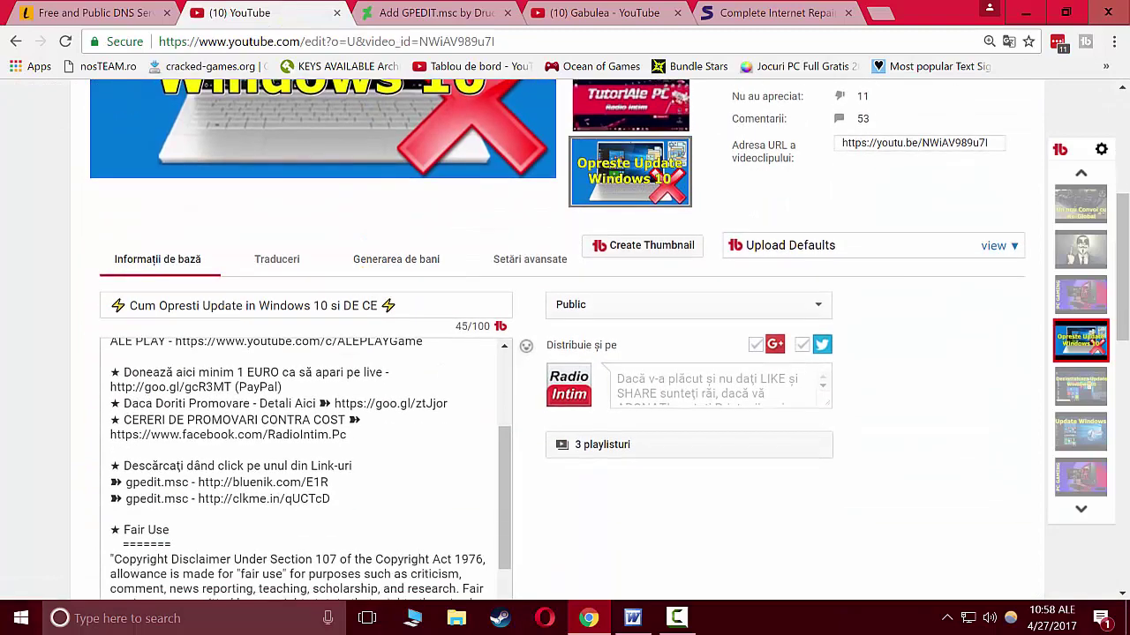
{"action": "scroll", "coordinate": [304, 468], "scroll_direction": "up", "scroll_amount": 3}
{"action": "scroll", "coordinate": [305, 467], "scroll_direction": "down", "scroll_amount": 3}
{"action": "scroll", "coordinate": [304, 468], "scroll_direction": "up", "scroll_amount": 4}
{"action": "scroll", "coordinate": [304, 468], "scroll_direction": "up", "scroll_amount": 3}
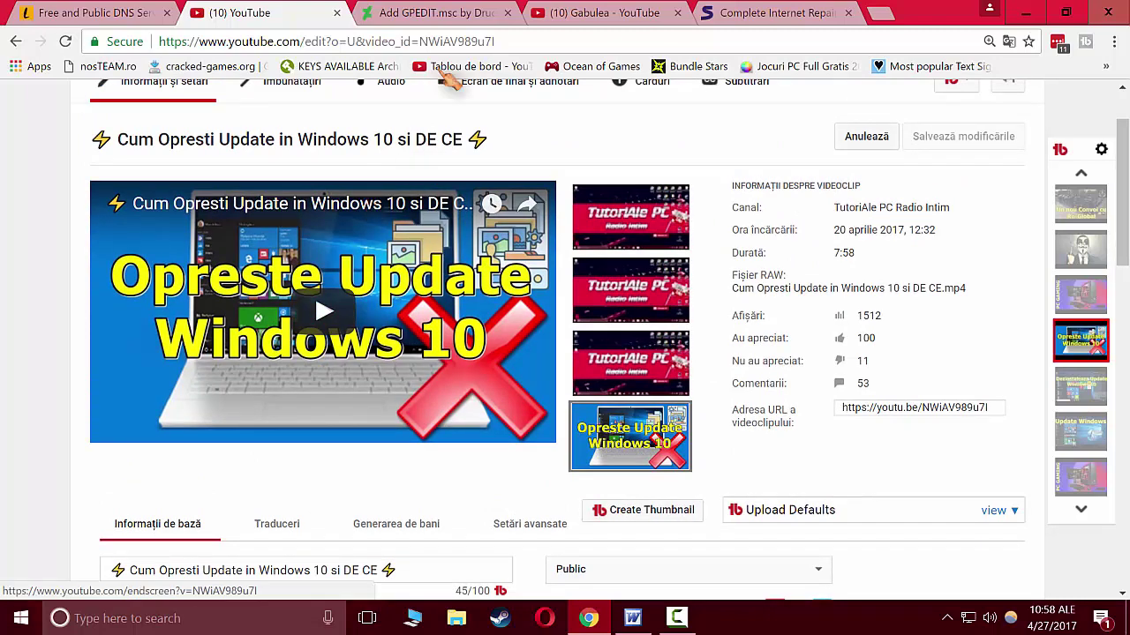
{"action": "left_click", "coordinate": [429, 15]}
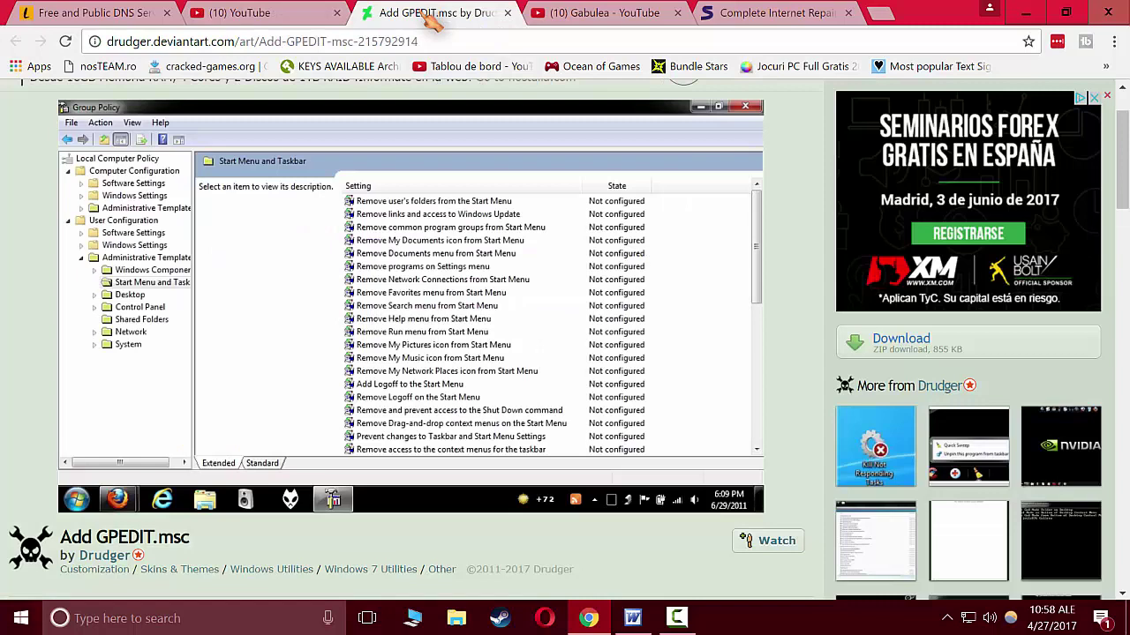
Open the Group Policy editor by running gpedit.msc from the Run dialog.
{"action": "left_click", "coordinate": [194, 620]}
{"action": "type", "text": "r"}
{"action": "left_click", "coordinate": [112, 219]}
{"action": "type", "text": "gpedit.ms"}
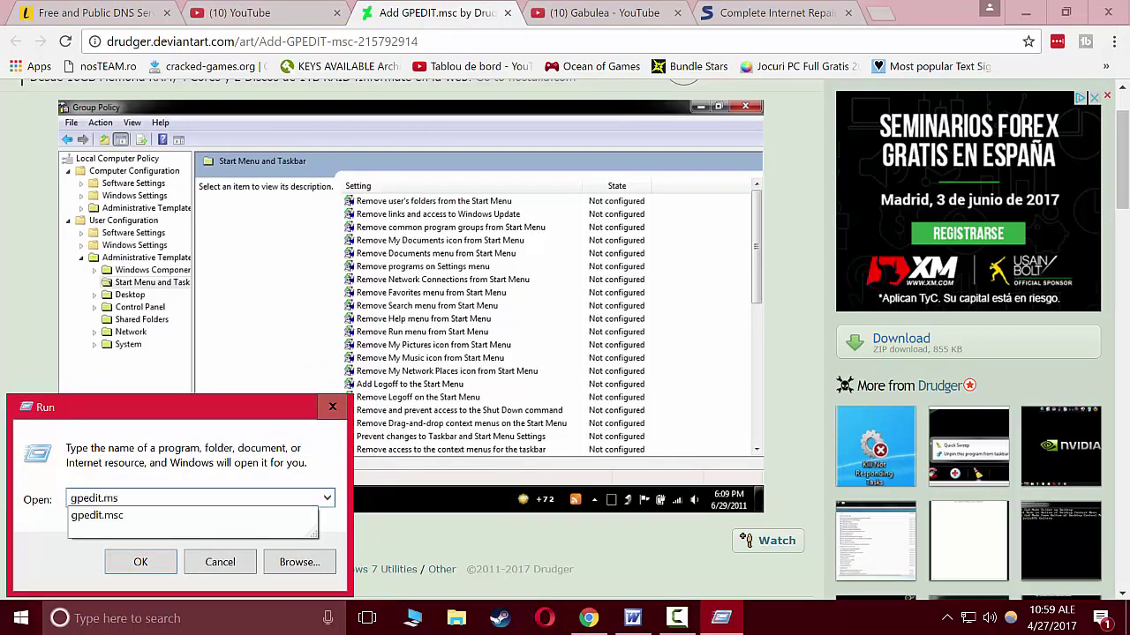
{"action": "left_click", "coordinate": [106, 517]}
{"action": "left_click", "coordinate": [141, 565]}
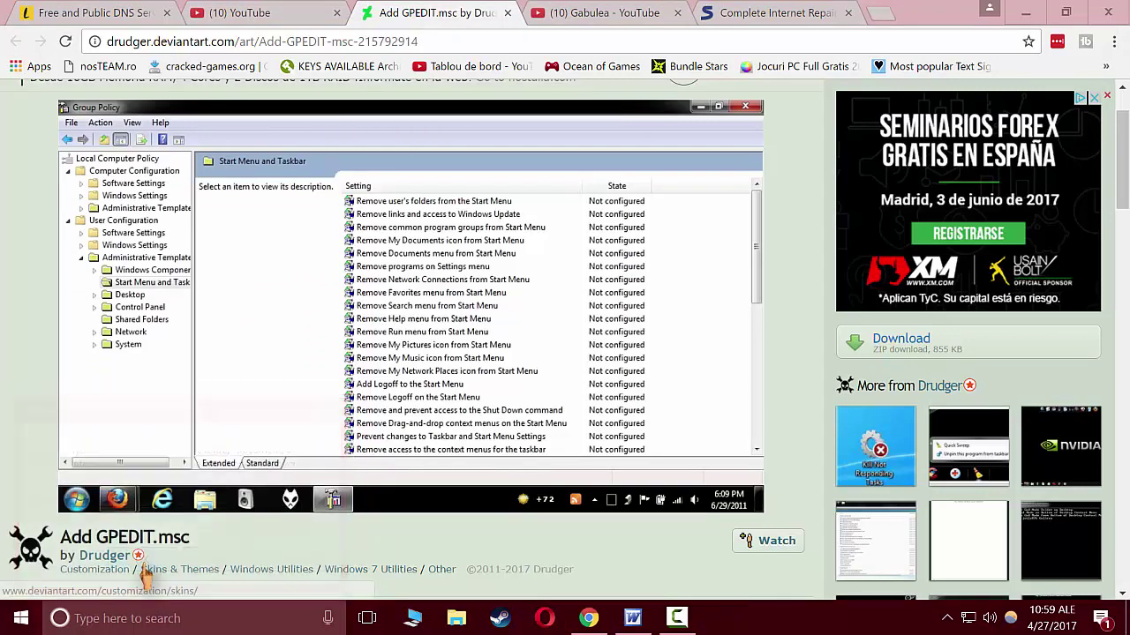
Open the Limit reservable bandwidth policy under Computer Configuration, Administrative Templates, Network, QoS Packet Scheduler.
{"action": "double_click", "coordinate": [167, 217]}
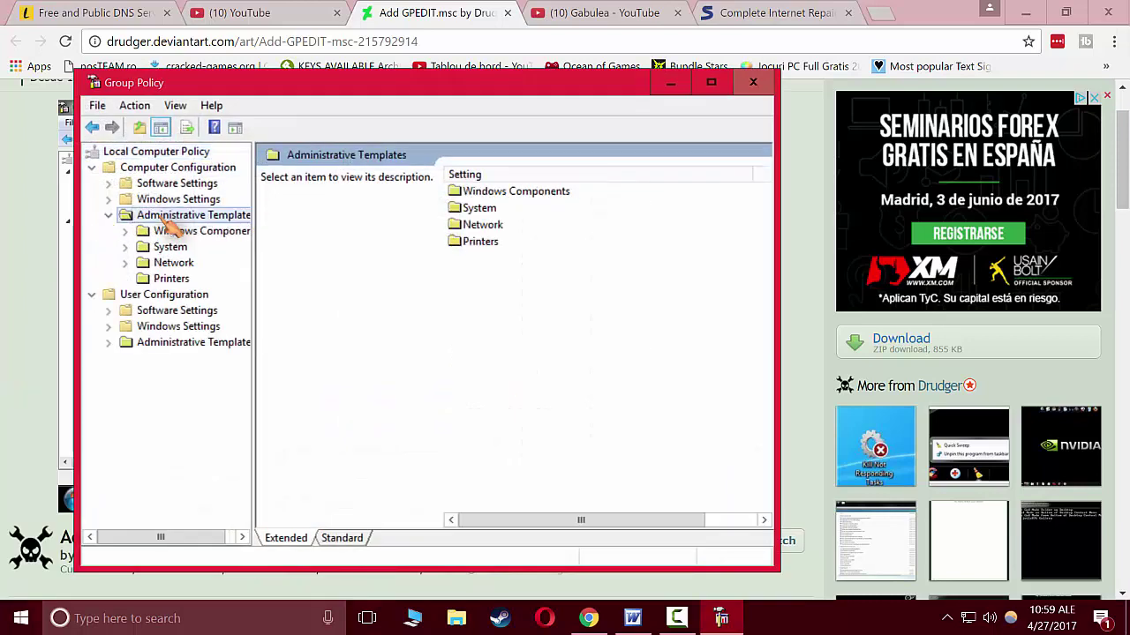
{"action": "double_click", "coordinate": [483, 225]}
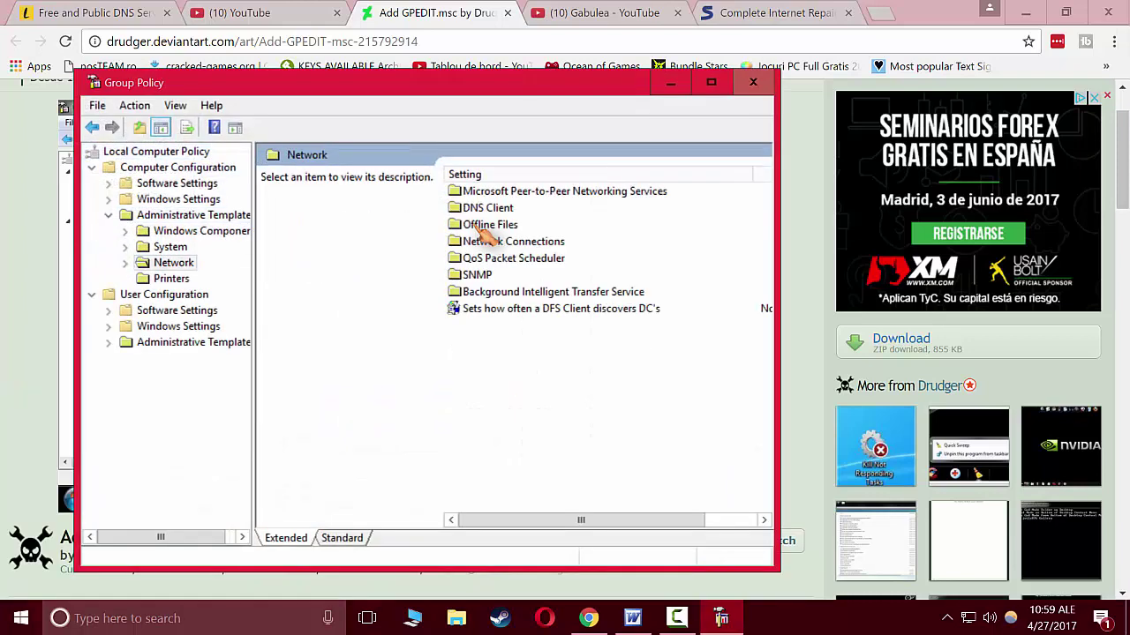
{"action": "double_click", "coordinate": [510, 259]}
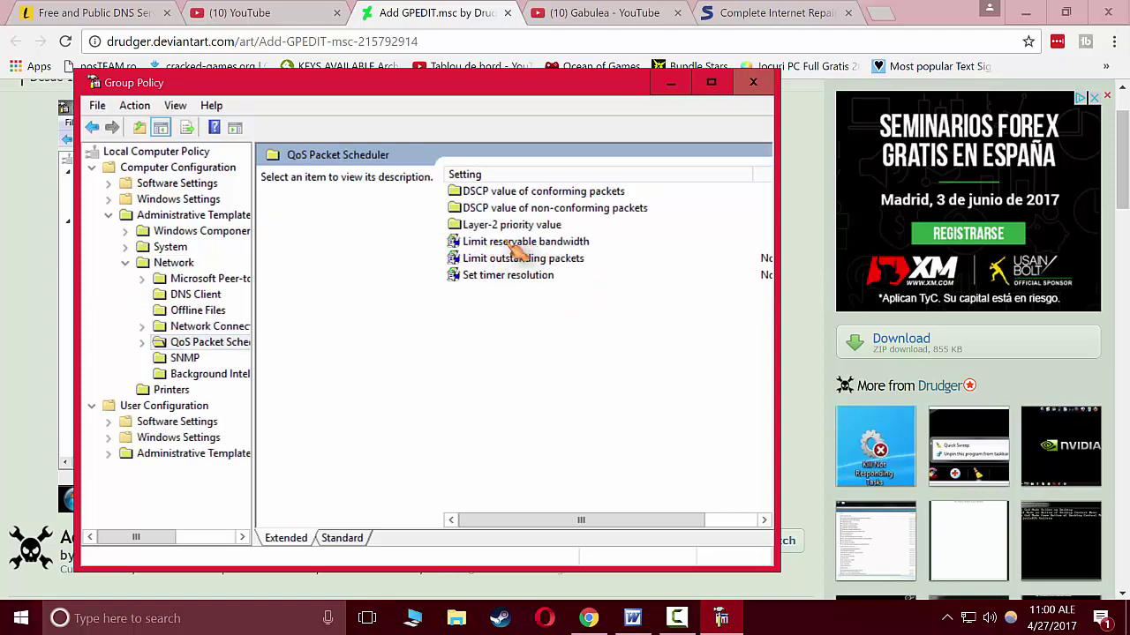
{"action": "double_click", "coordinate": [509, 244]}
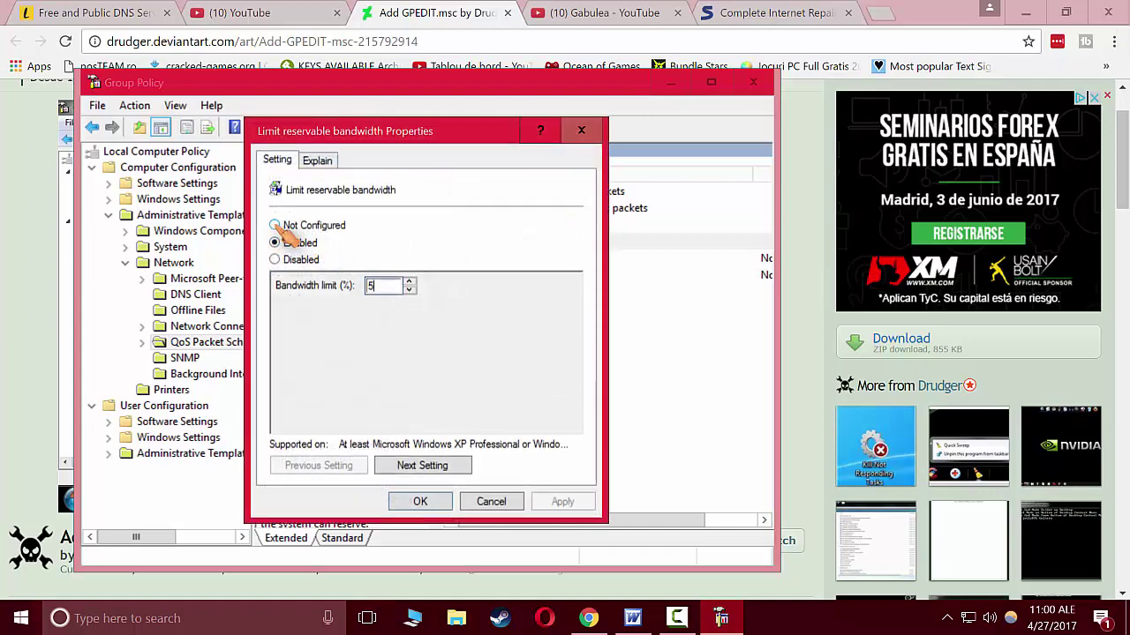
Set the Limit reservable bandwidth policy to Enabled with a bandwidth limit of 3 percent and apply it.
{"action": "left_click", "coordinate": [276, 226]}
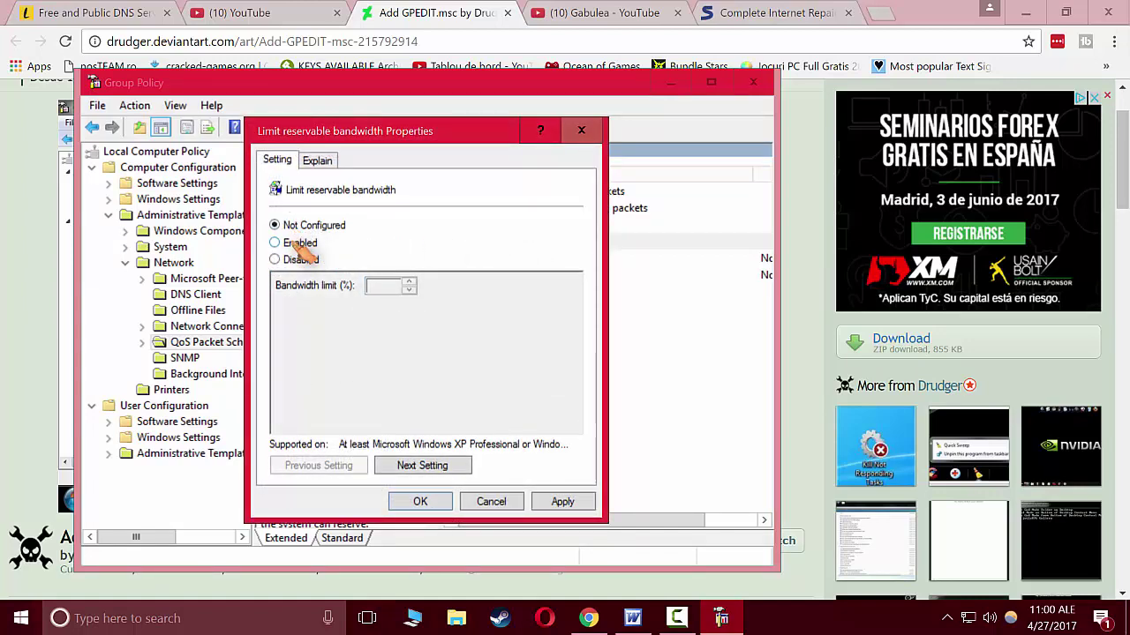
{"action": "left_click", "coordinate": [291, 247]}
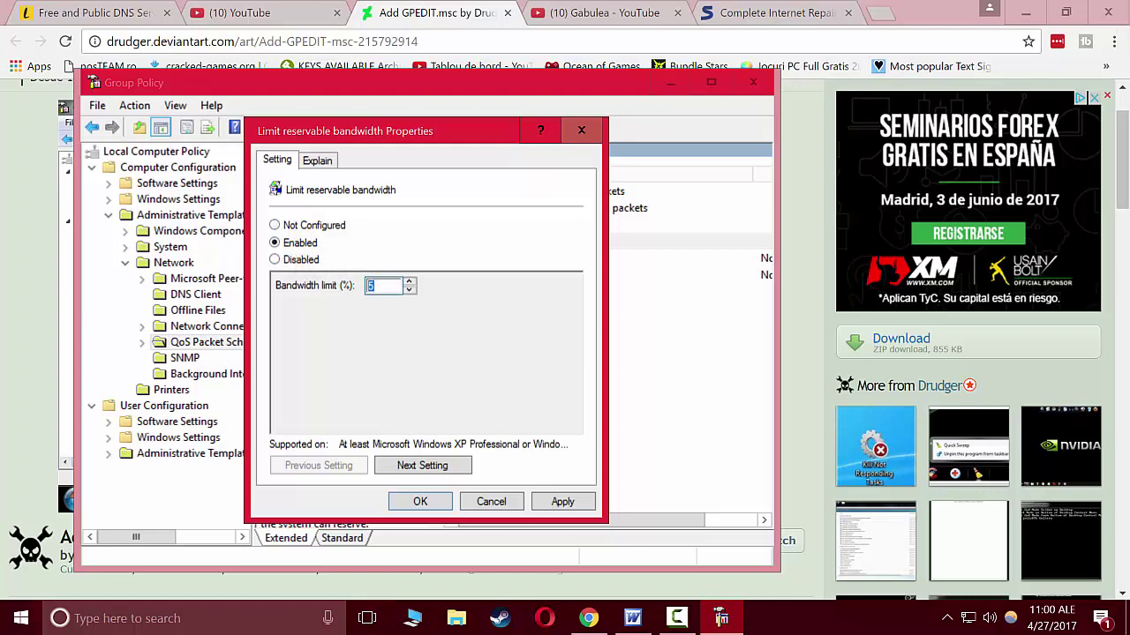
{"action": "type", "text": "5"}
{"action": "key", "text": "shift+Home"}
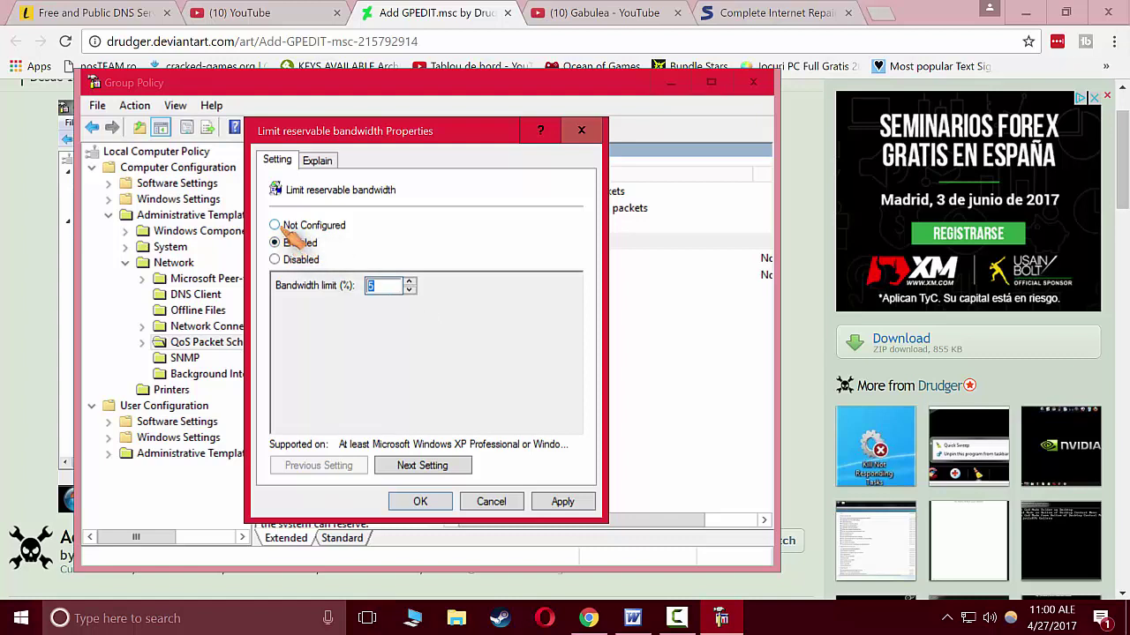
{"action": "type", "text": "5"}
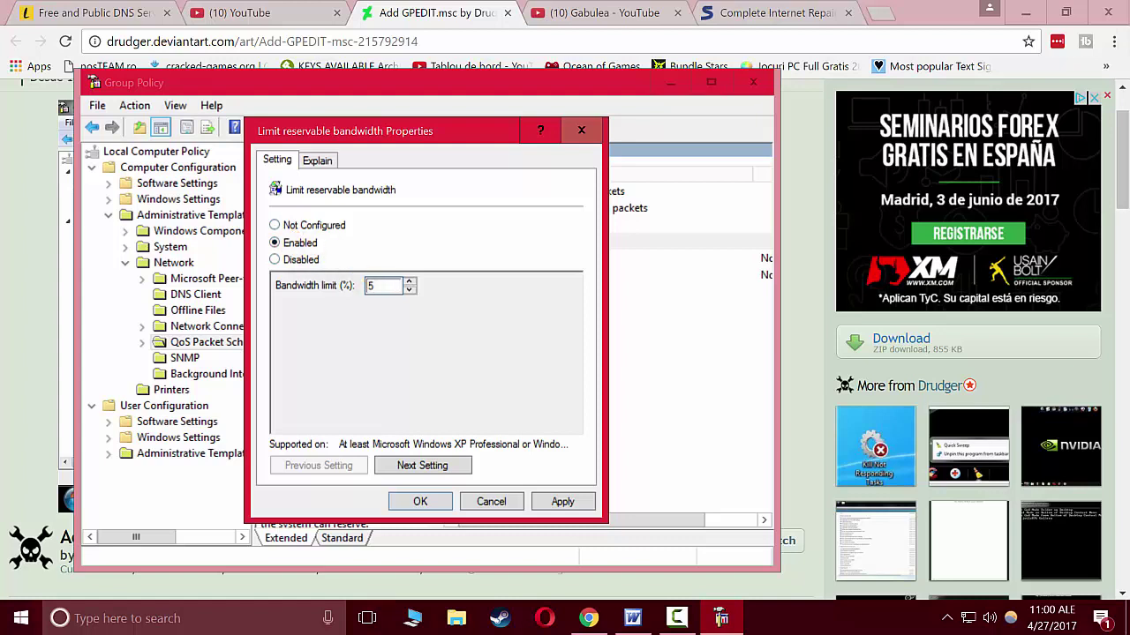
{"action": "key", "text": "shift+End"}
{"action": "type", "text": "3"}
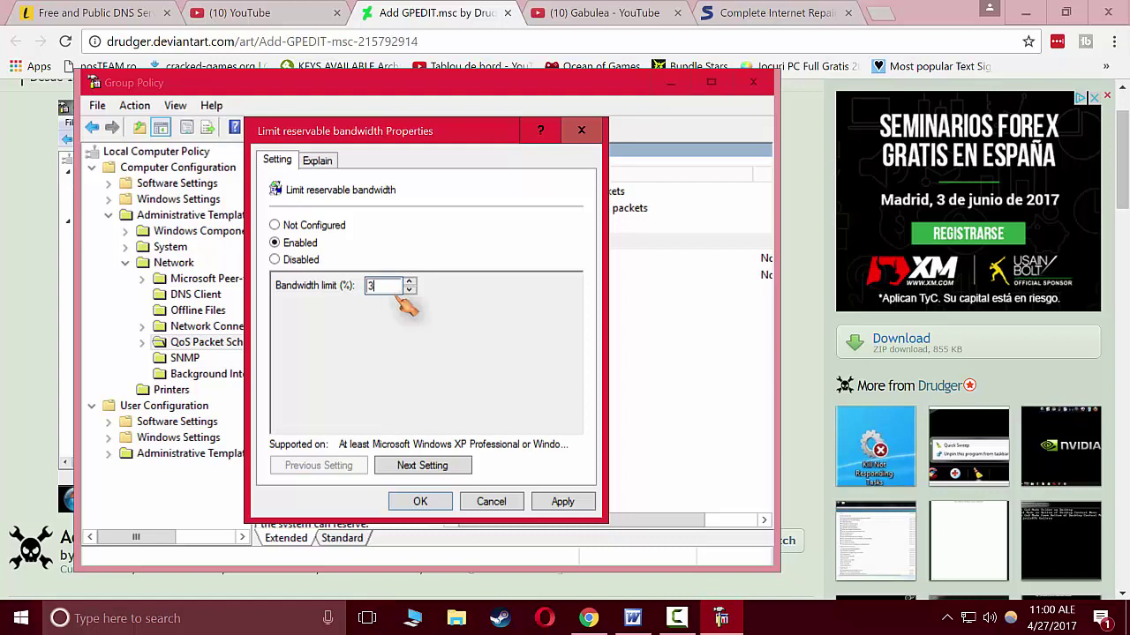
{"action": "left_click", "coordinate": [562, 502]}
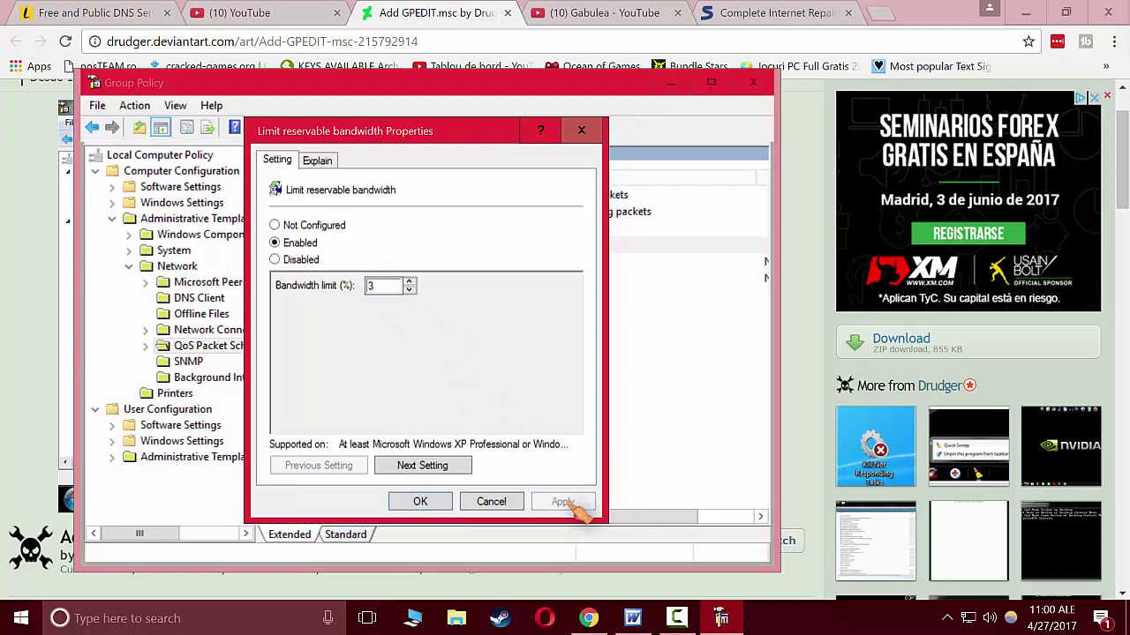
Move on to the Limit outstanding packets policy, set it to Enabled, apply it and close its properties.
{"action": "left_click", "coordinate": [438, 468]}
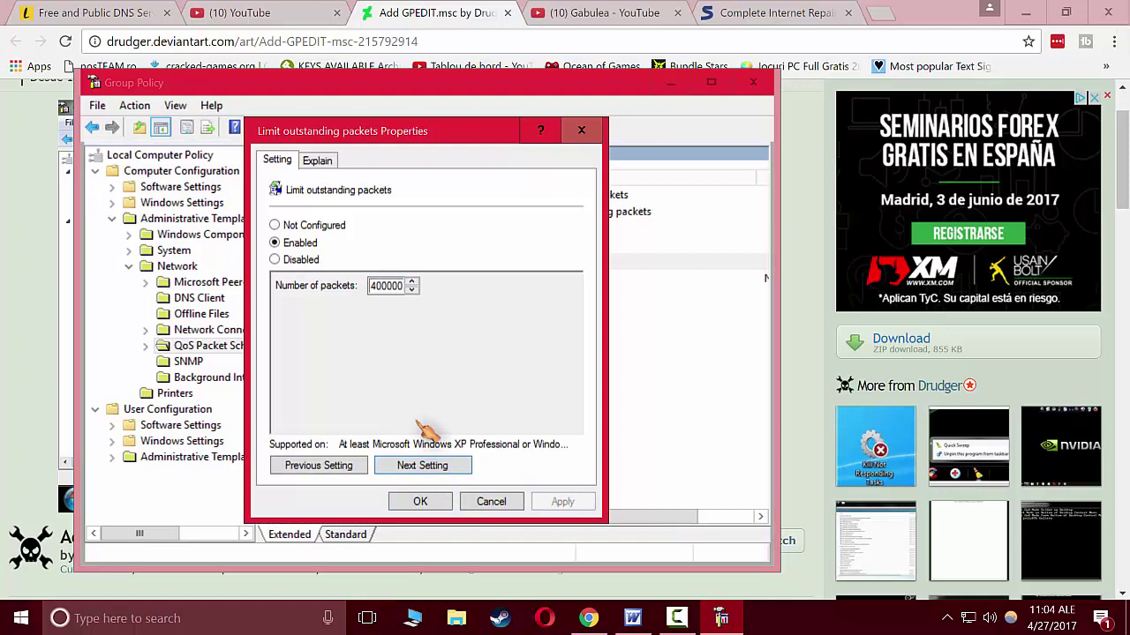
{"action": "left_click", "coordinate": [276, 226]}
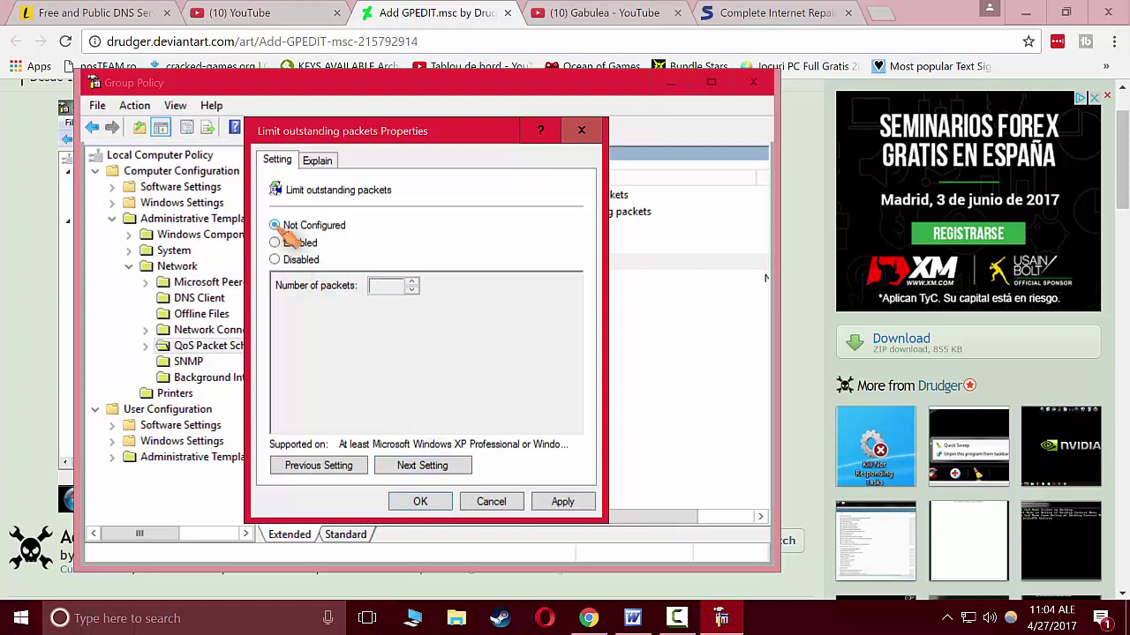
{"action": "left_click", "coordinate": [283, 243]}
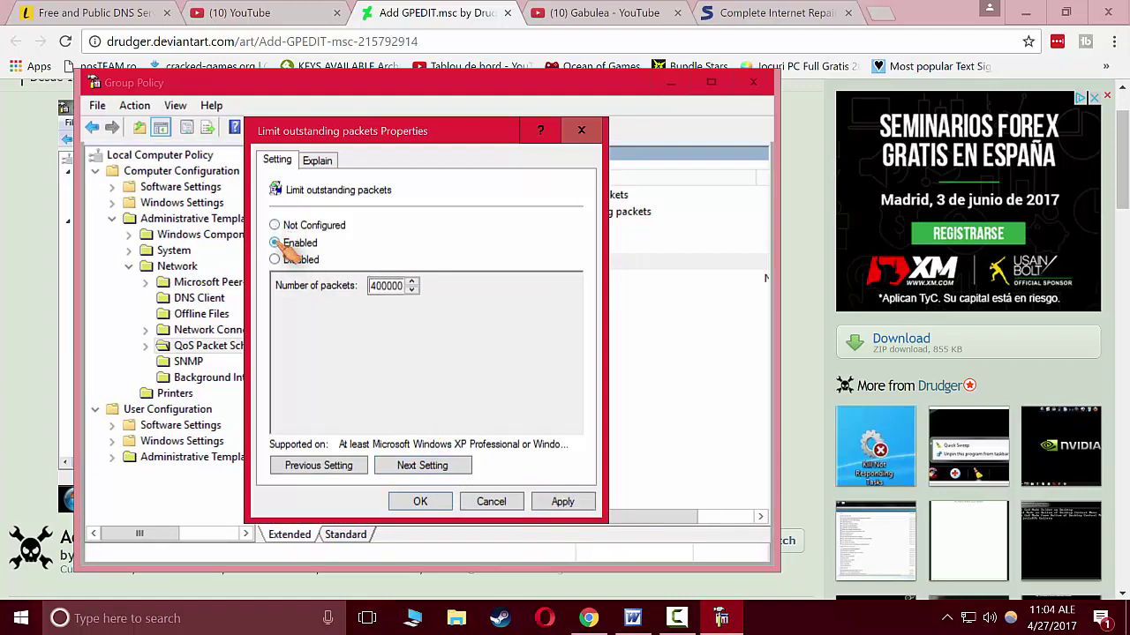
{"action": "left_click", "coordinate": [377, 286]}
{"action": "double_click", "coordinate": [378, 286]}
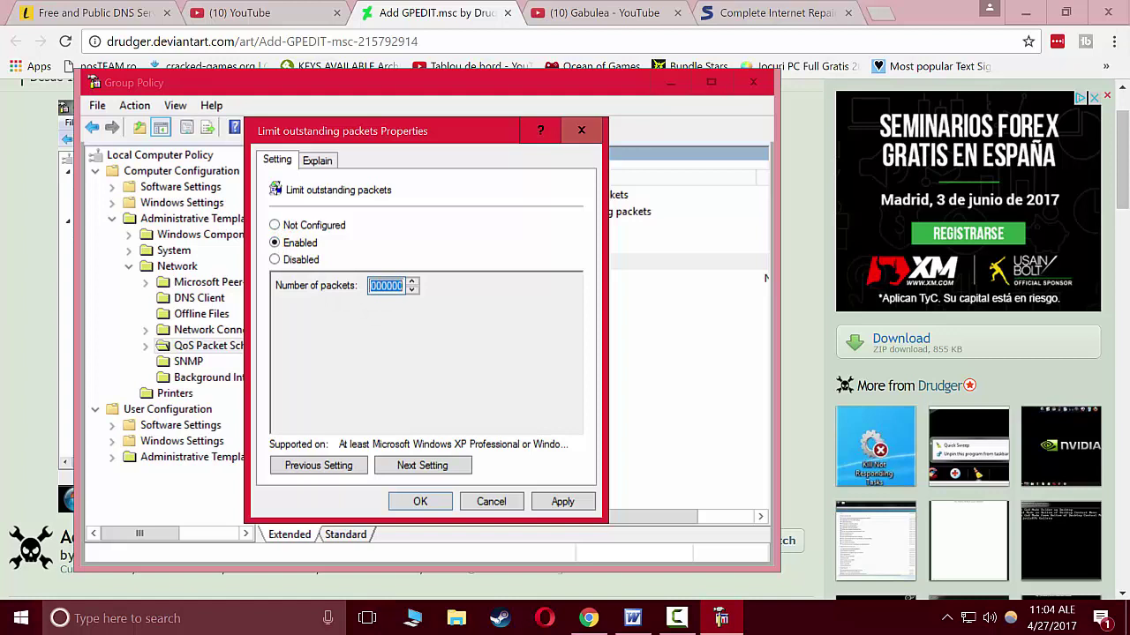
{"action": "type", "text": "000000"}
{"action": "left_click", "coordinate": [562, 501]}
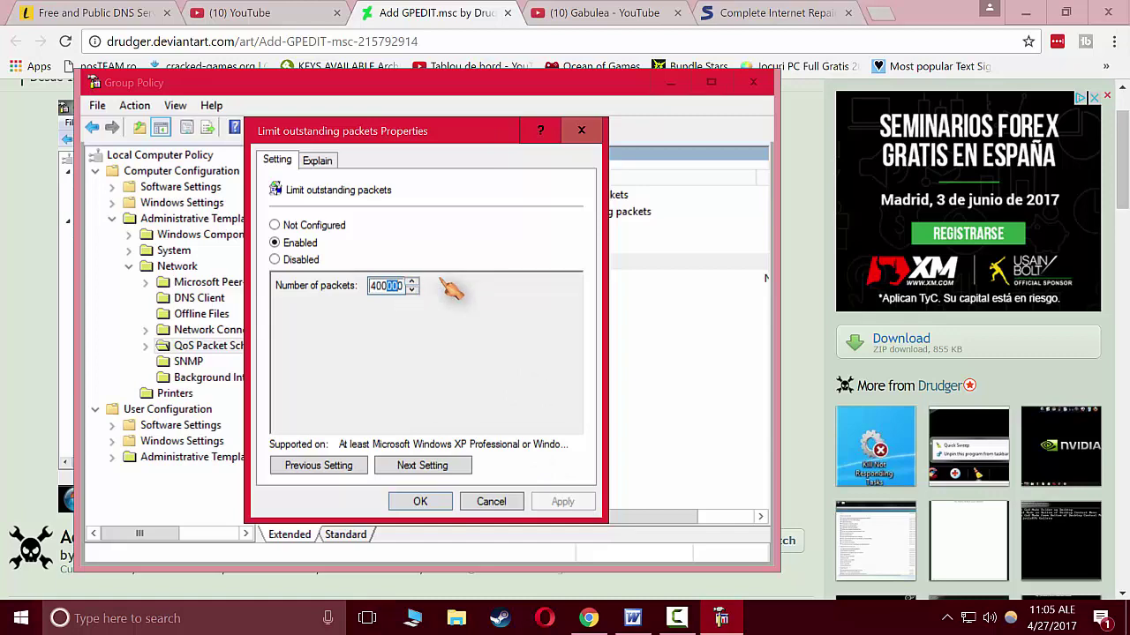
{"action": "left_click", "coordinate": [581, 130]}
Check the values in the Limit reservable bandwidth and Limit outstanding packets policies, and close the Group Policy editor.
{"action": "double_click", "coordinate": [514, 243]}
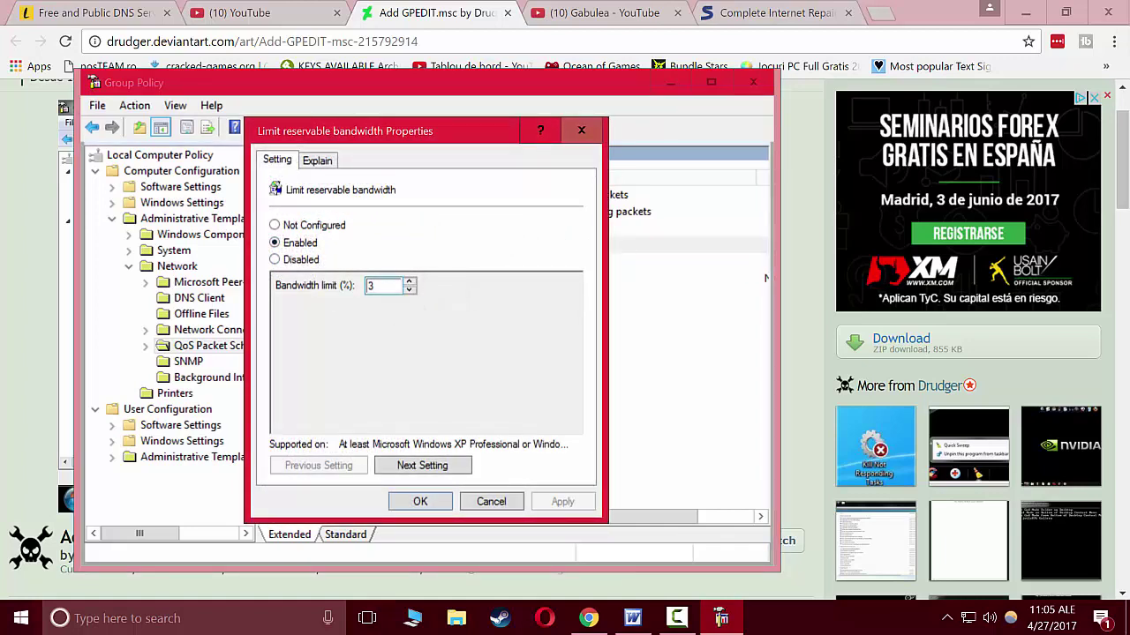
{"action": "double_click", "coordinate": [381, 286]}
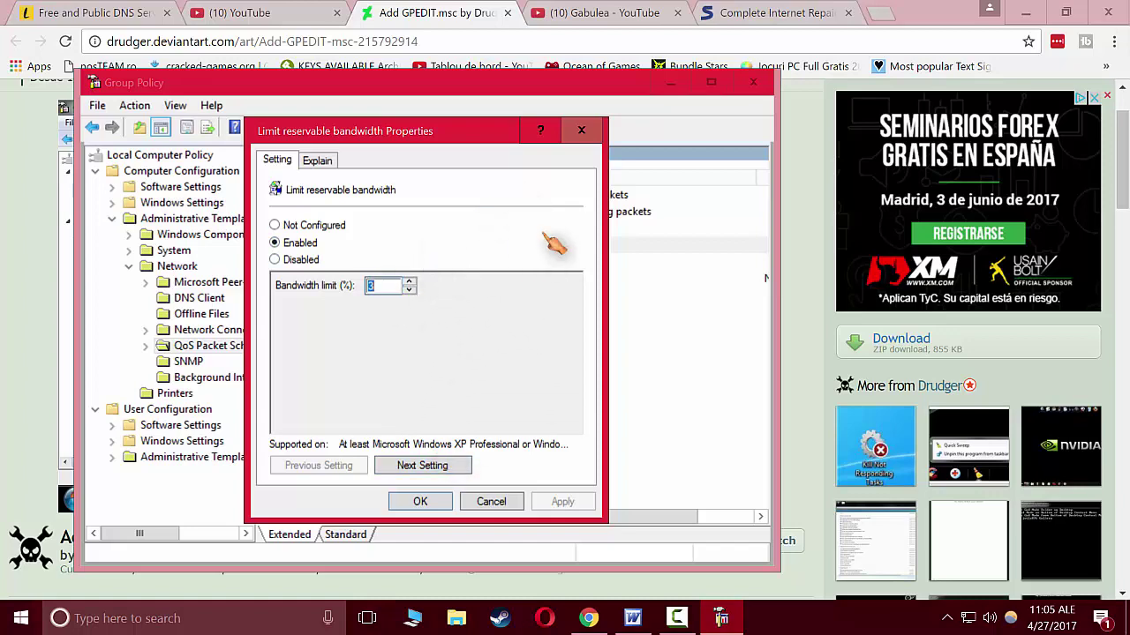
{"action": "left_click", "coordinate": [581, 130]}
{"action": "double_click", "coordinate": [558, 264]}
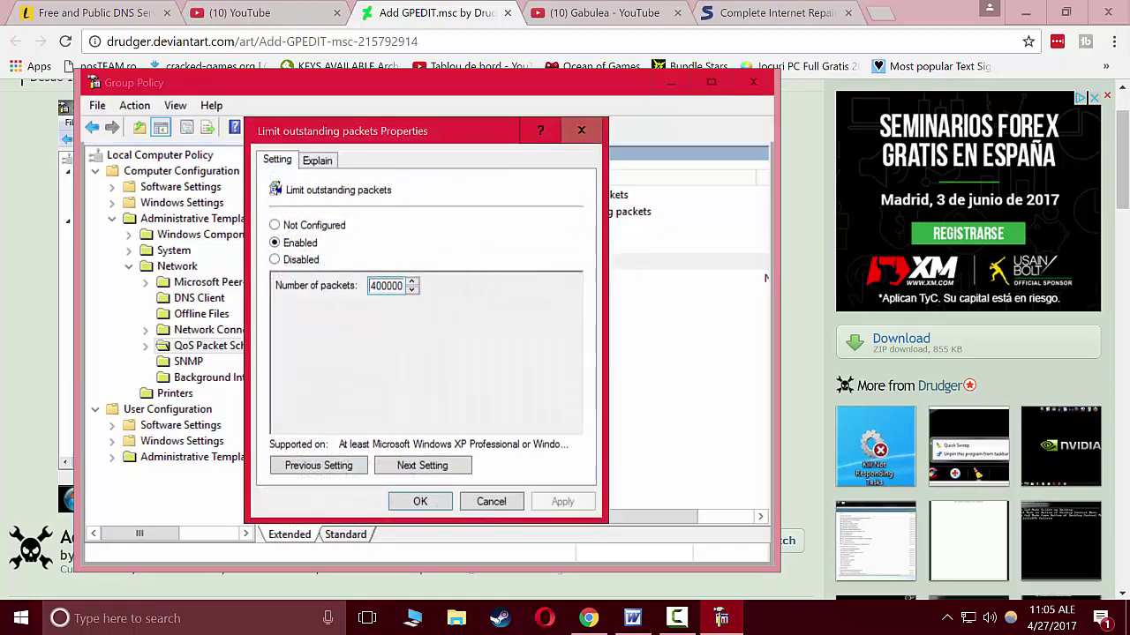
{"action": "key", "text": "ctrl+a"}
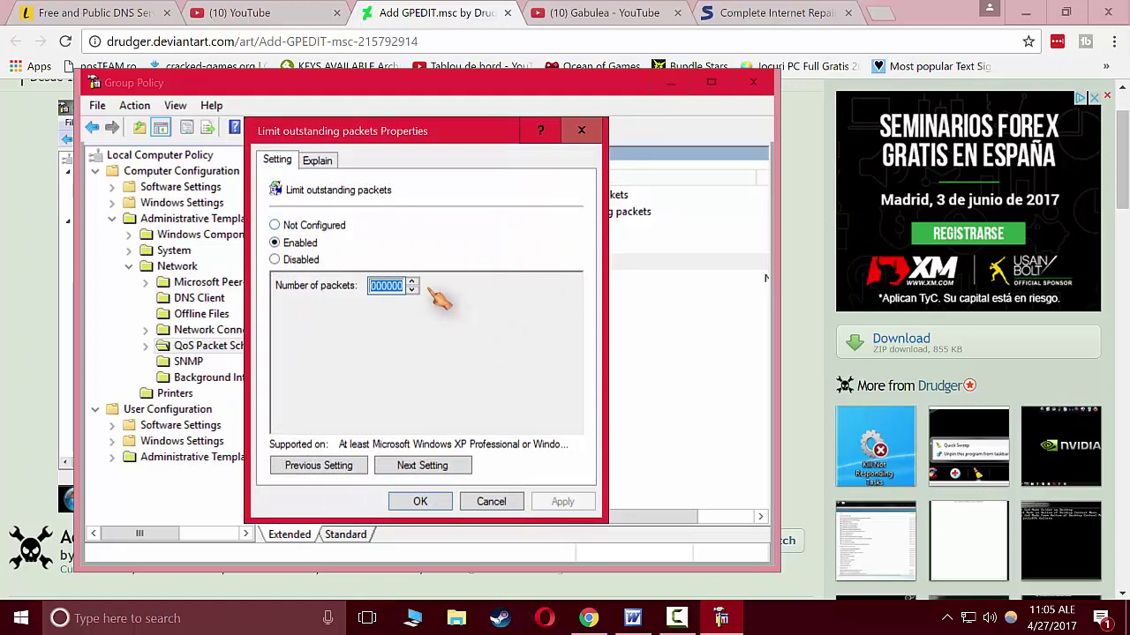
{"action": "left_click", "coordinate": [582, 132]}
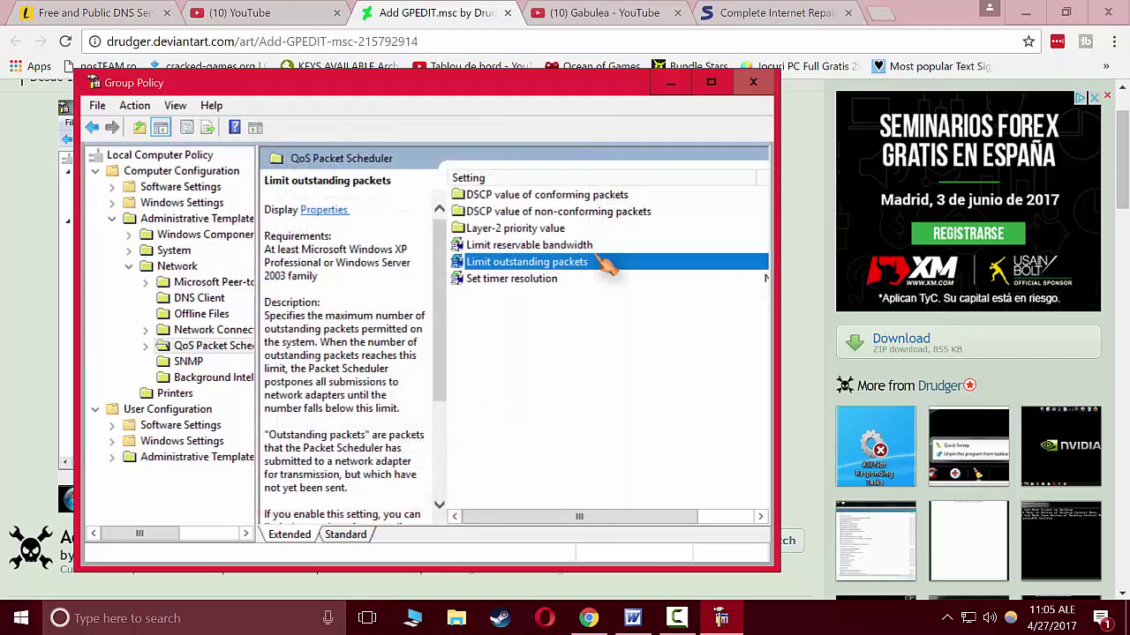
{"action": "left_click", "coordinate": [753, 83]}
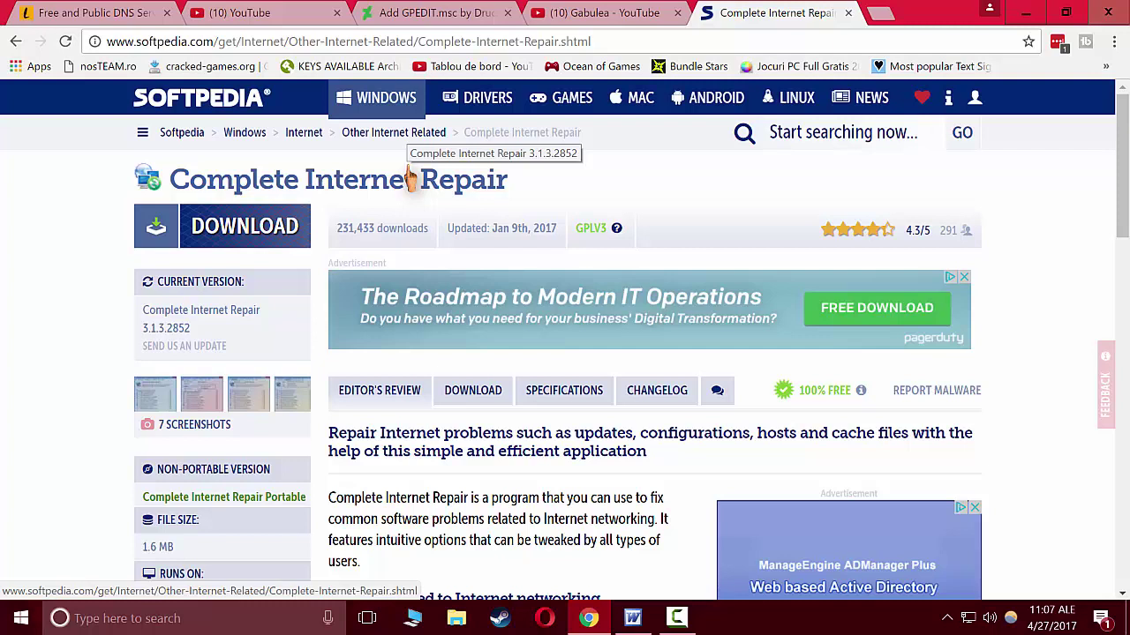
Open the Ethernet adapter's properties through the Network and Sharing Center and review the items the connection uses.
{"action": "right_click", "coordinate": [971, 620]}
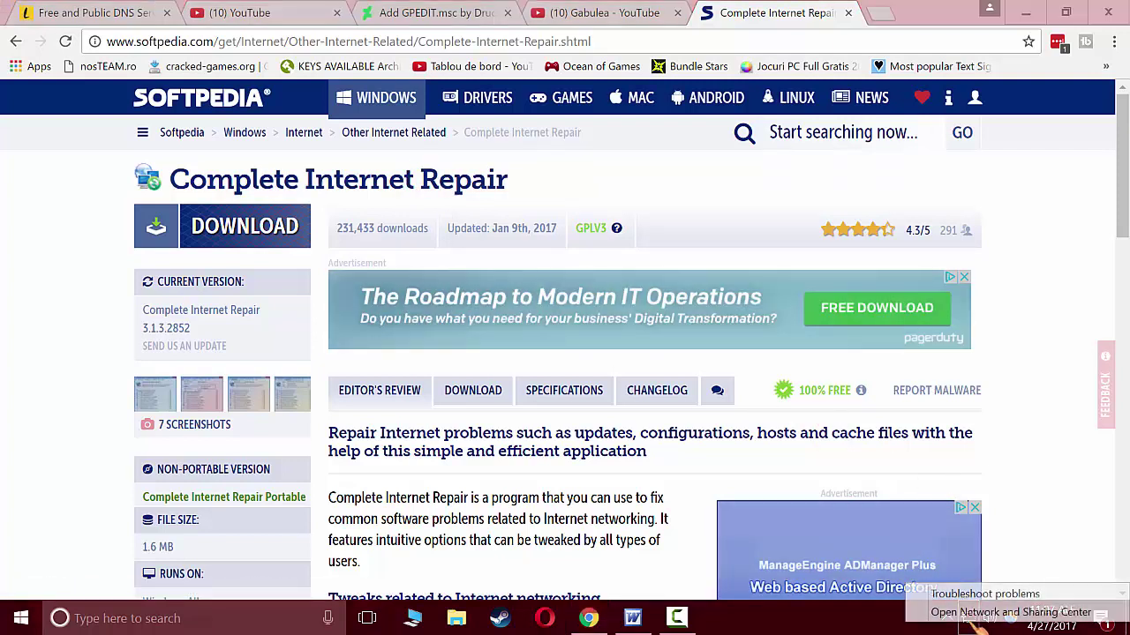
{"action": "left_click", "coordinate": [978, 605]}
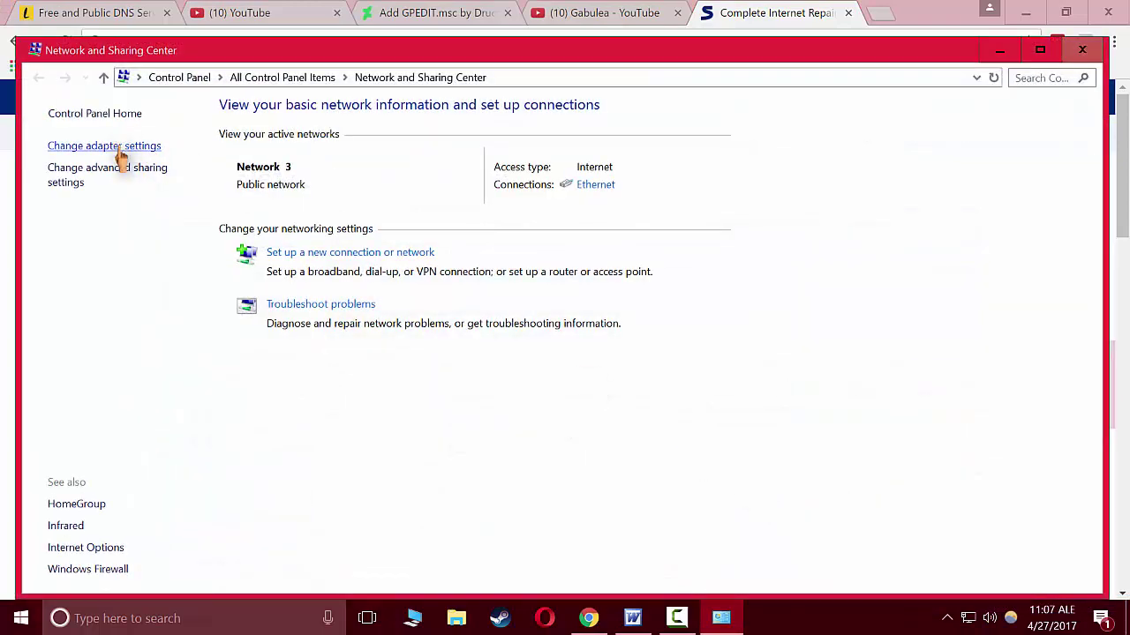
{"action": "left_click", "coordinate": [126, 149]}
{"action": "right_click", "coordinate": [109, 166]}
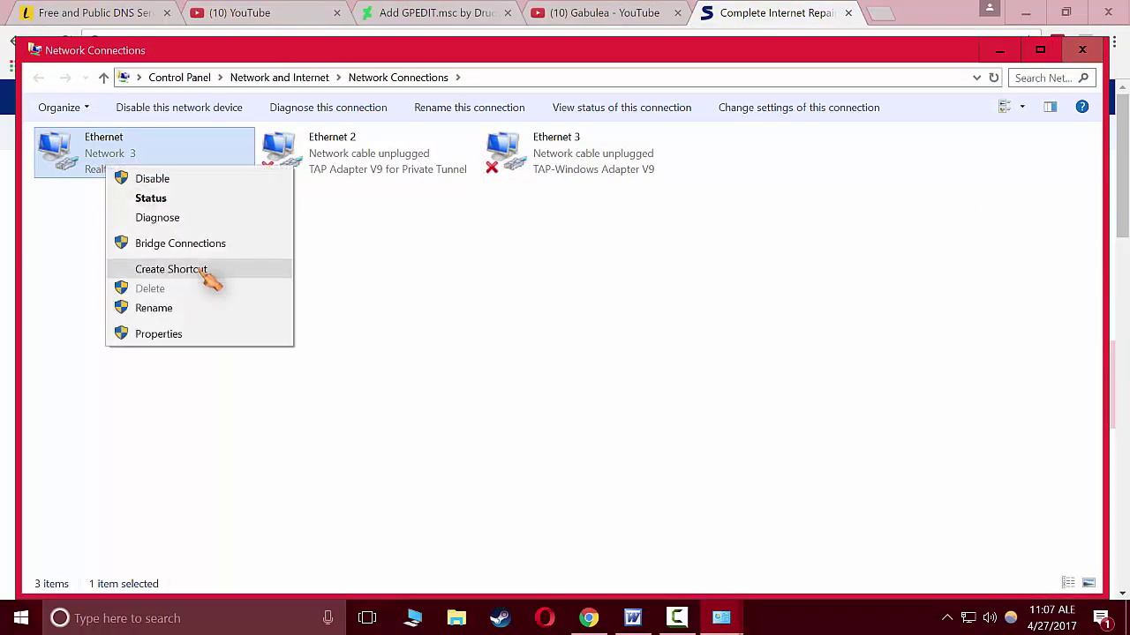
{"action": "left_click", "coordinate": [195, 335]}
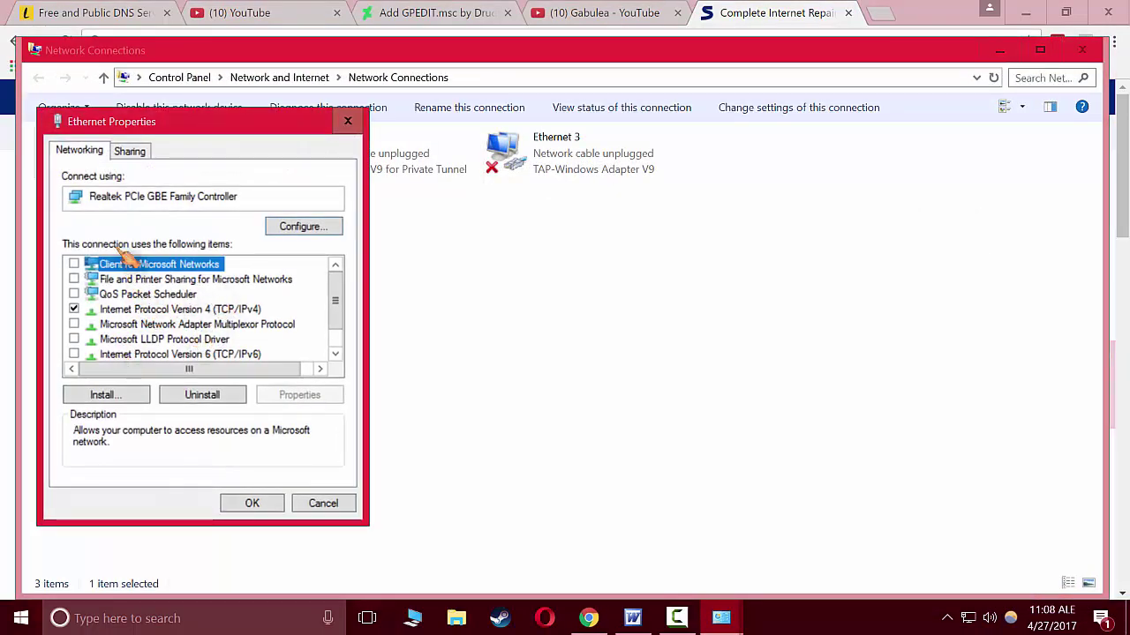
{"action": "scroll", "coordinate": [107, 330], "scroll_direction": "down", "scroll_amount": 1}
{"action": "scroll", "coordinate": [109, 326], "scroll_direction": "up", "scroll_amount": 1}
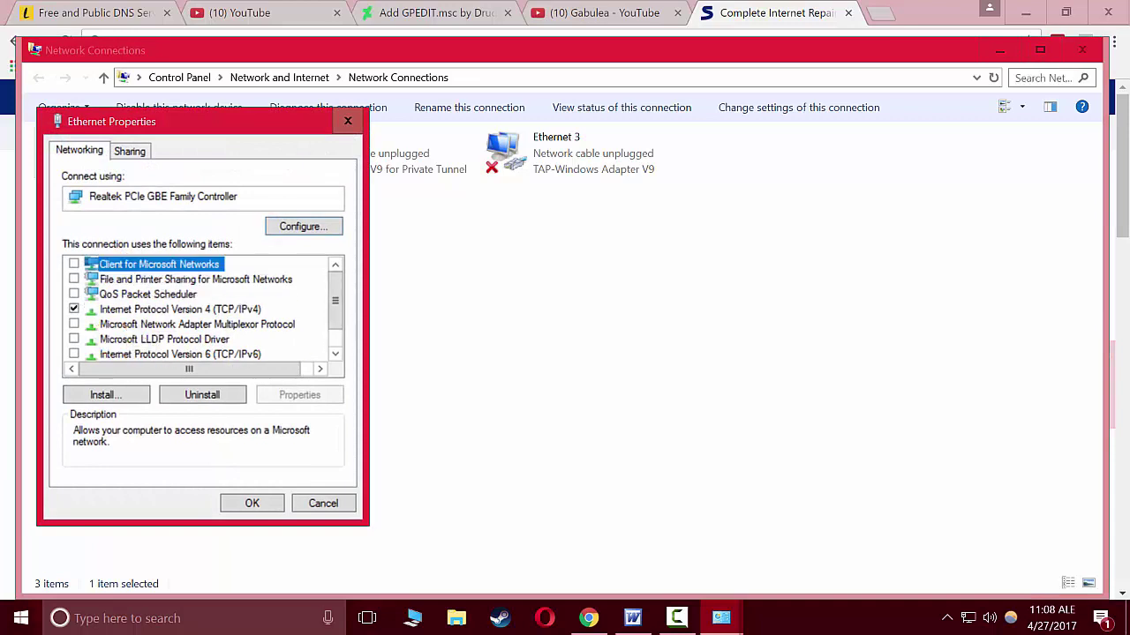
{"action": "left_click", "coordinate": [350, 121]}
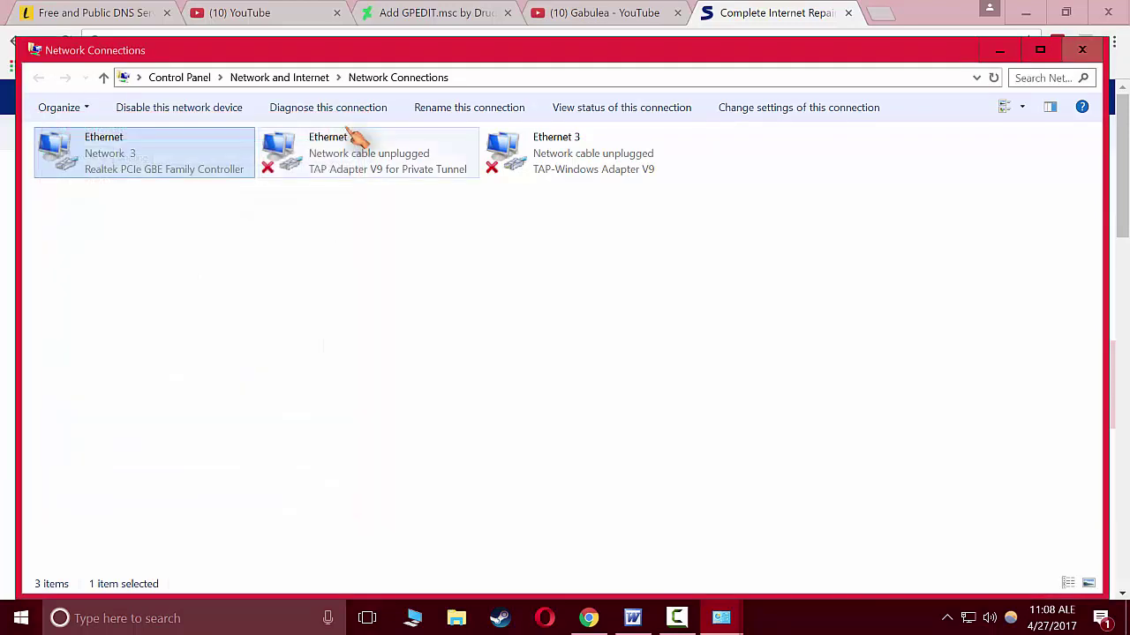
Open the Privacy section of Windows Settings and review the General privacy options.
{"action": "left_click", "coordinate": [21, 617]}
{"action": "left_click", "coordinate": [21, 538]}
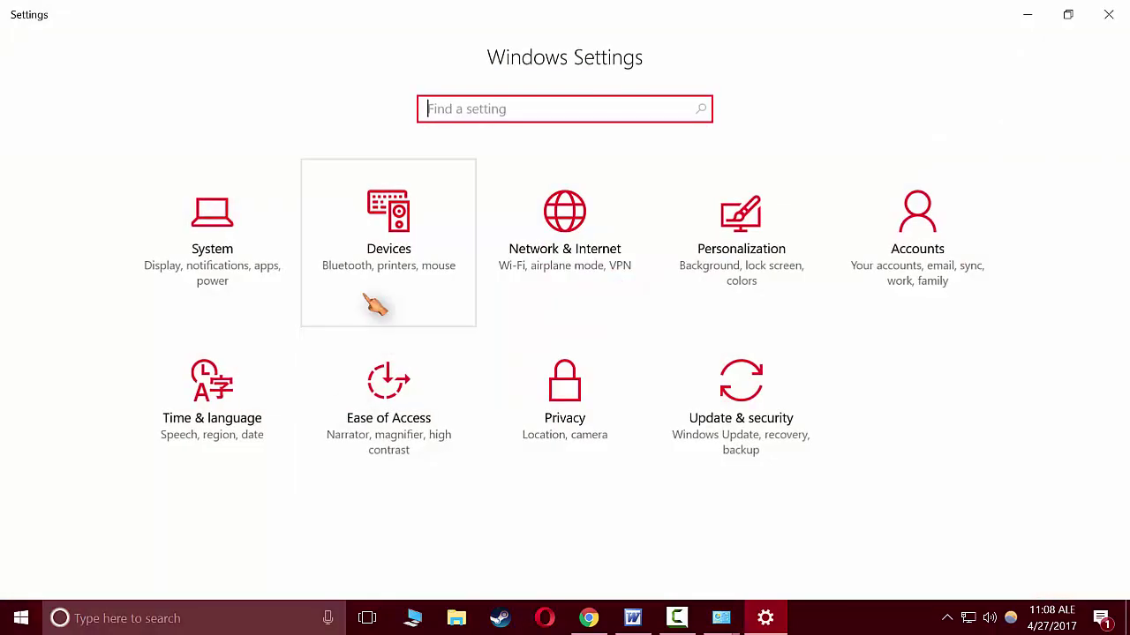
{"action": "left_click", "coordinate": [588, 431]}
{"action": "scroll", "coordinate": [361, 565], "scroll_direction": "down", "scroll_amount": 3}
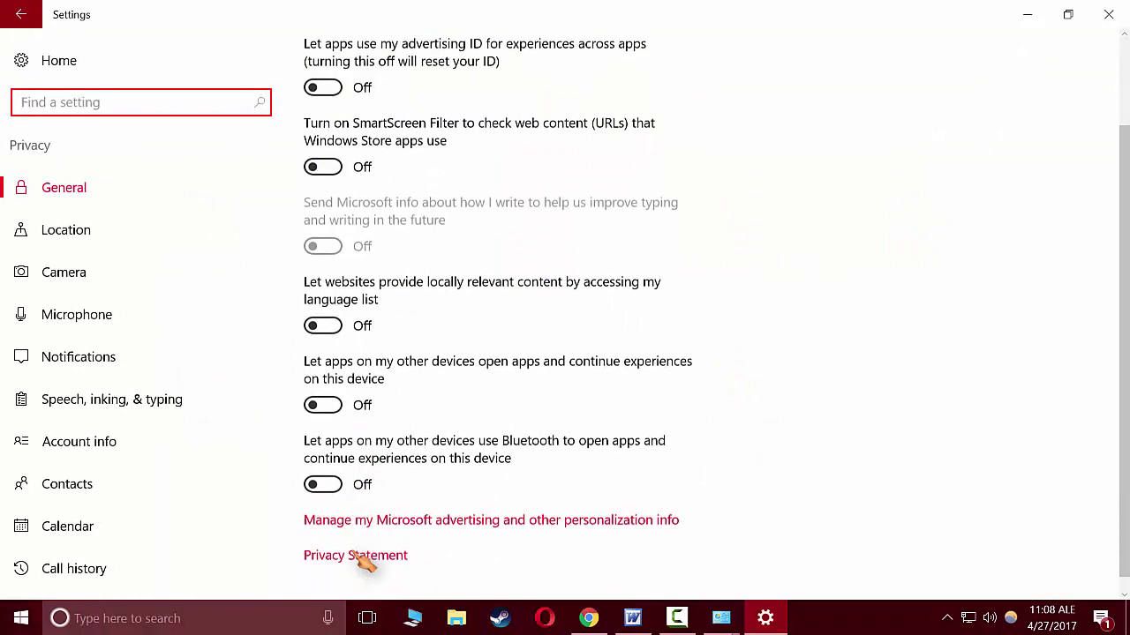
{"action": "scroll", "coordinate": [480, 358], "scroll_direction": "up", "scroll_amount": 3}
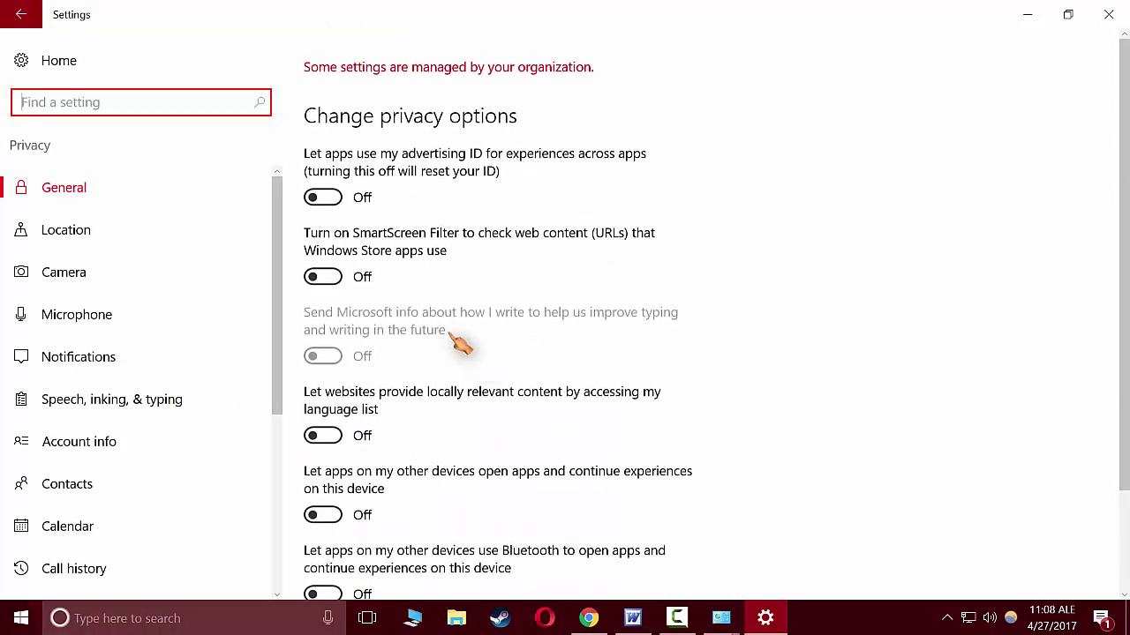
Open the Location privacy page and look through the list of privacy categories.
{"action": "left_click", "coordinate": [42, 230]}
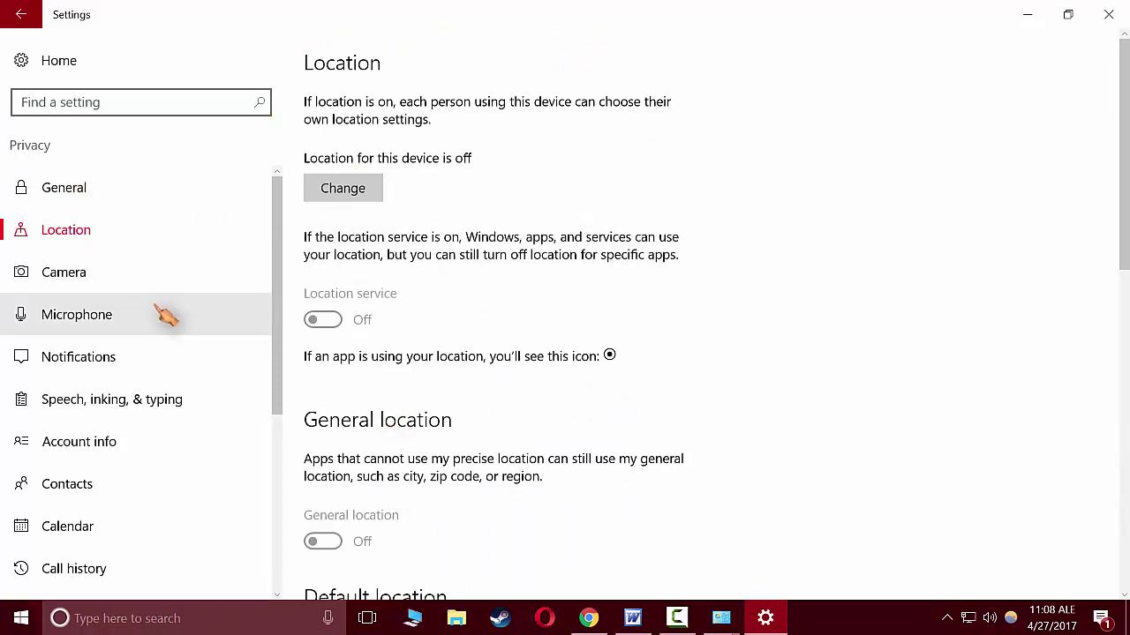
{"action": "scroll", "coordinate": [164, 314], "scroll_direction": "down", "scroll_amount": 2}
{"action": "scroll", "coordinate": [171, 319], "scroll_direction": "down", "scroll_amount": 2}
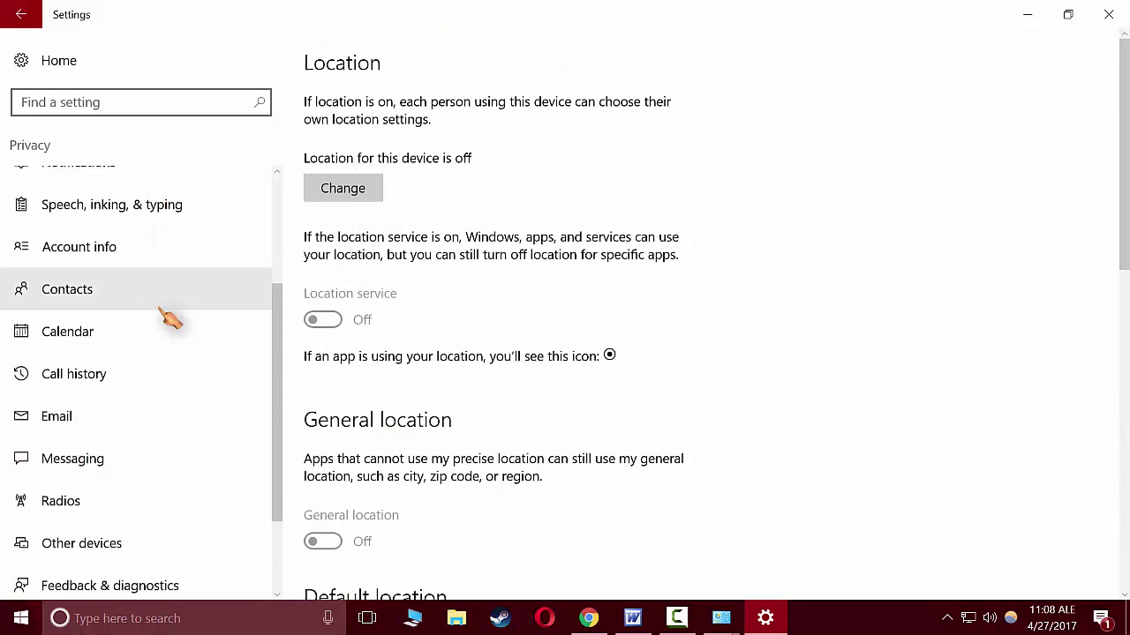
{"action": "scroll", "coordinate": [164, 316], "scroll_direction": "up", "scroll_amount": 2}
{"action": "scroll", "coordinate": [406, 401], "scroll_direction": "down", "scroll_amount": 4}
{"action": "scroll", "coordinate": [530, 380], "scroll_direction": "up", "scroll_amount": 1}
{"action": "scroll", "coordinate": [609, 353], "scroll_direction": "up", "scroll_amount": 3}
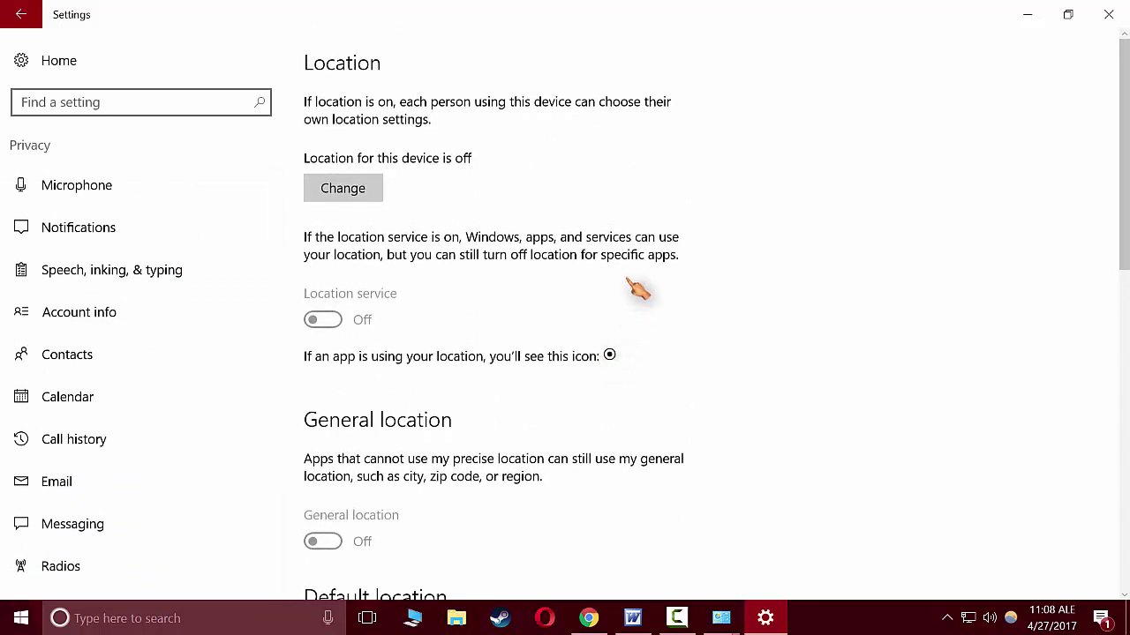